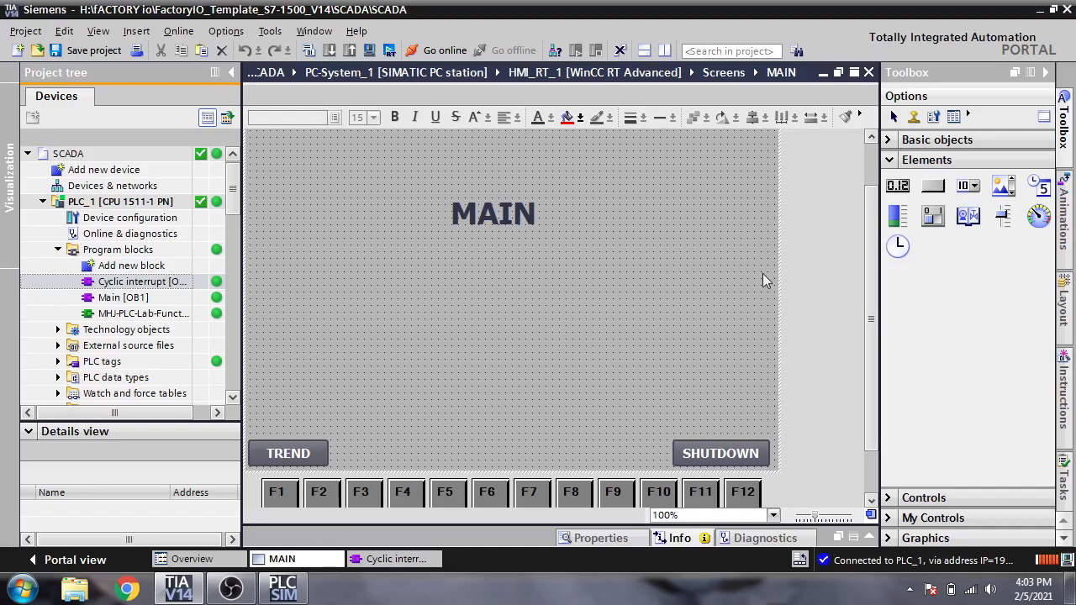
# Place a switch below and beside the MAIN title, and an I/O field directly beneath the title.
pyautogui.moveTo(933, 217); pyautogui.dragTo(354, 286)
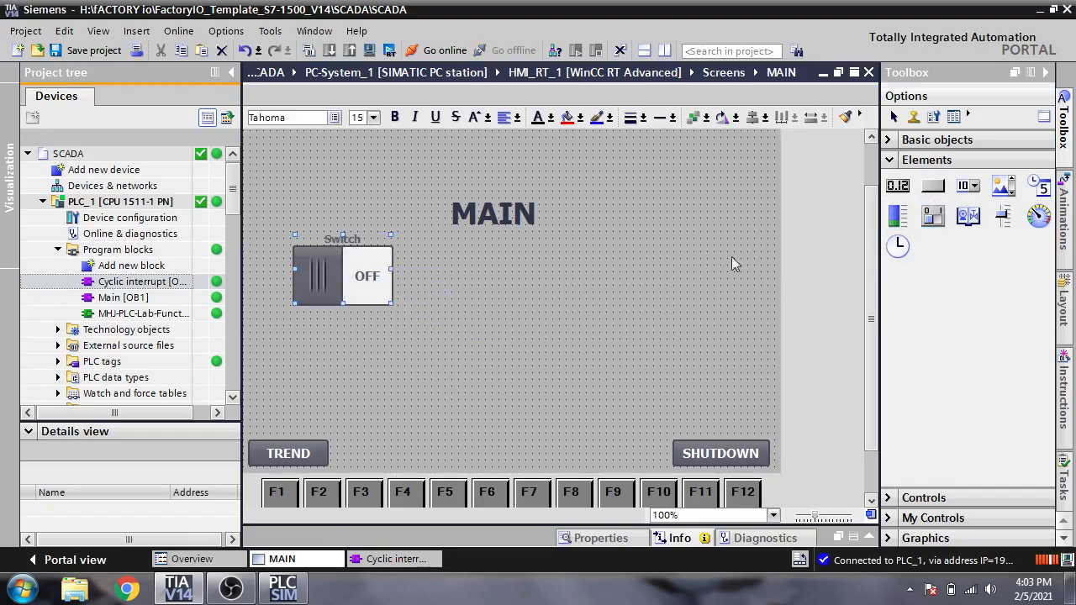
pyautogui.click(897, 185)
pyautogui.click(485, 271)
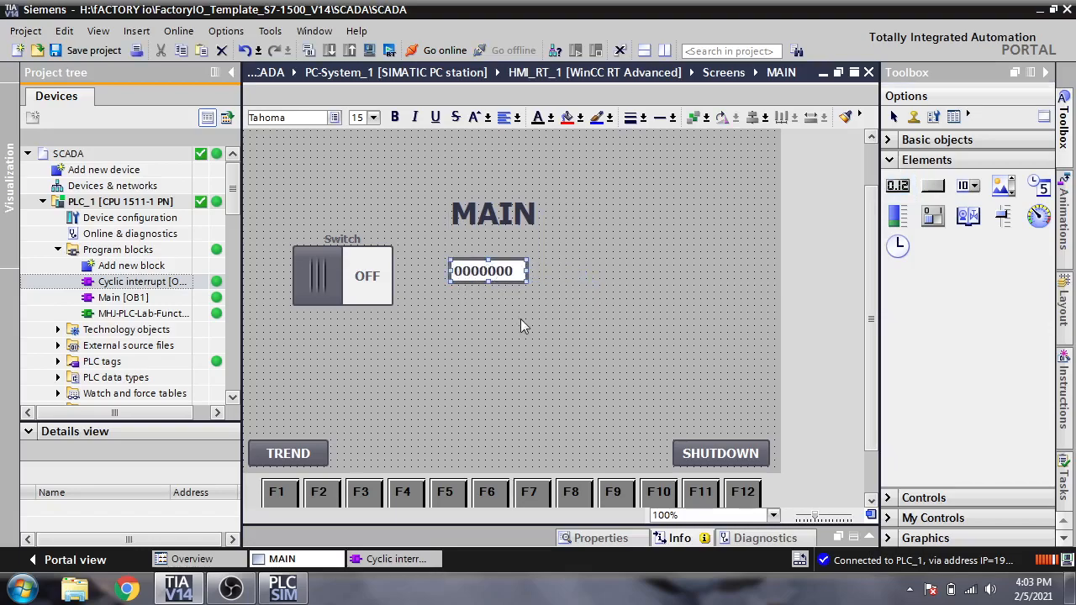
pyautogui.click(463, 319)
# Open the appearance properties of the switch on the MAIN screen.
pyautogui.click(368, 274)
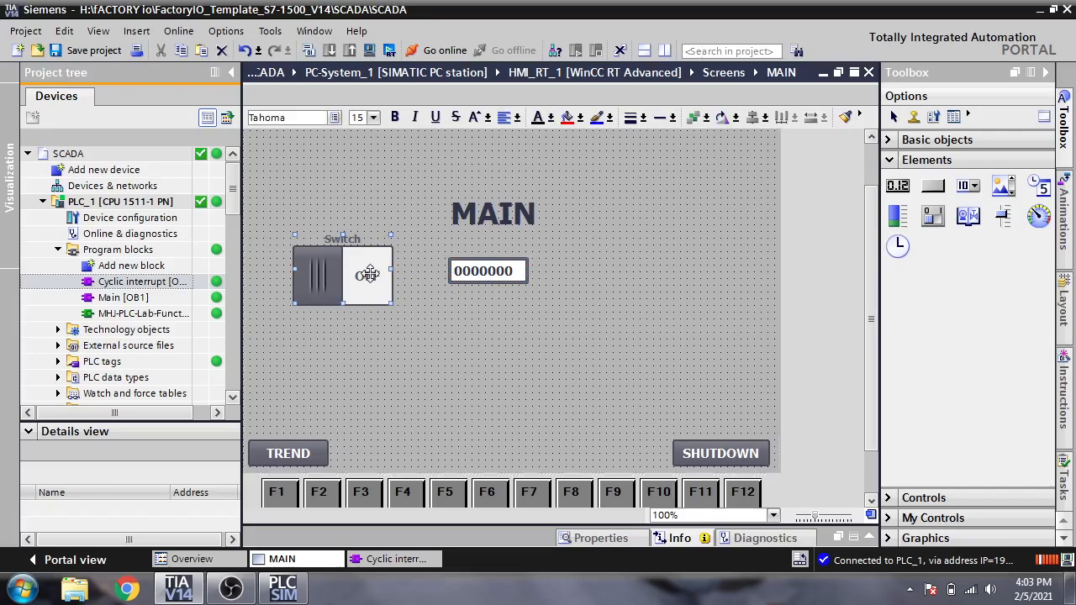
pyautogui.doubleClick(367, 274)
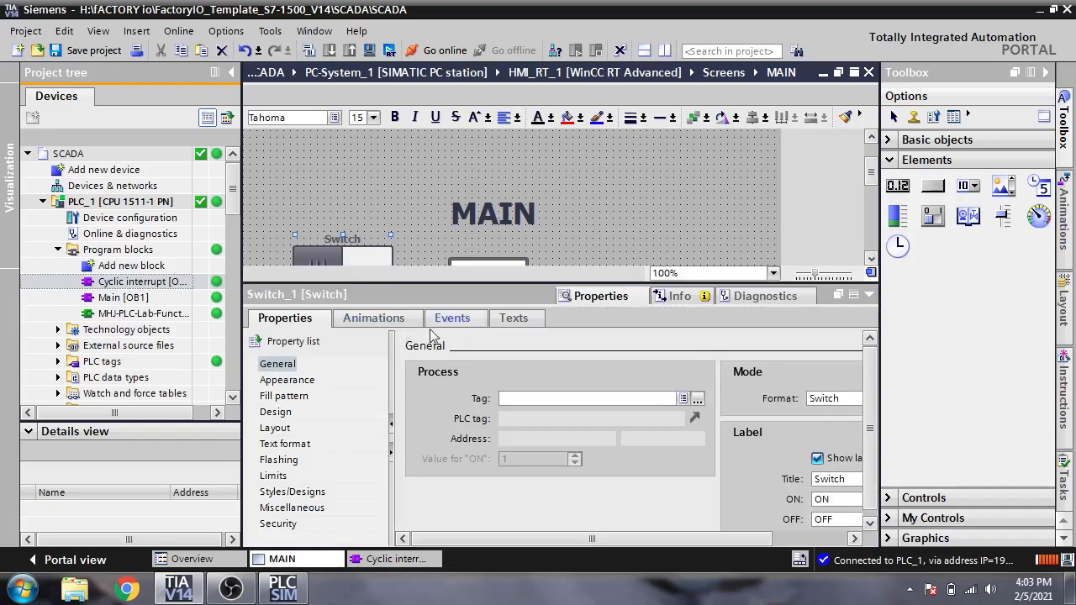
pyautogui.scroll(-2, 874, 179)
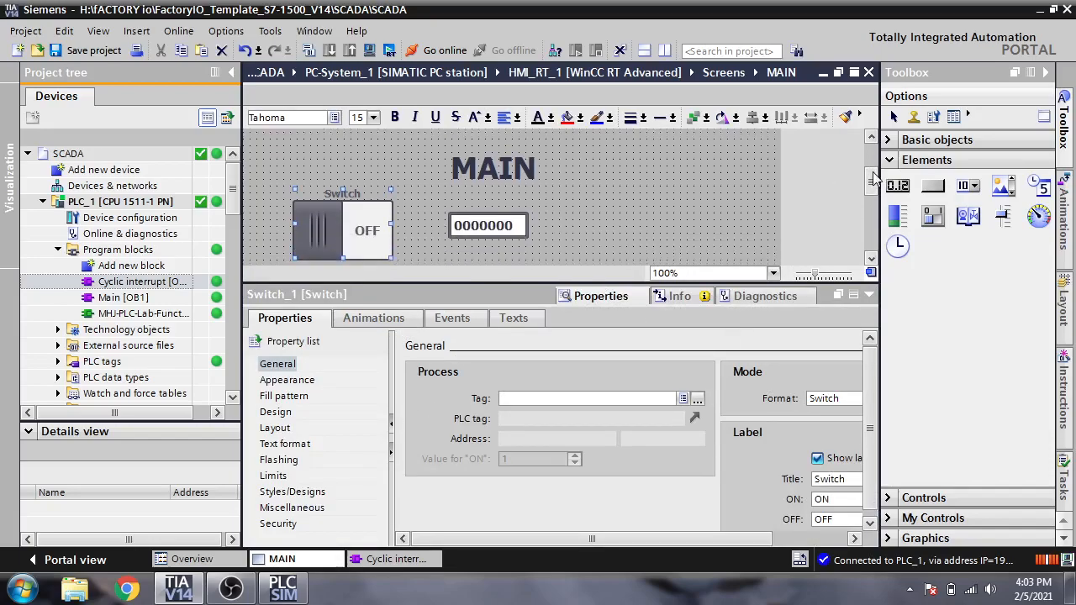
pyautogui.scroll(-2, 874, 180)
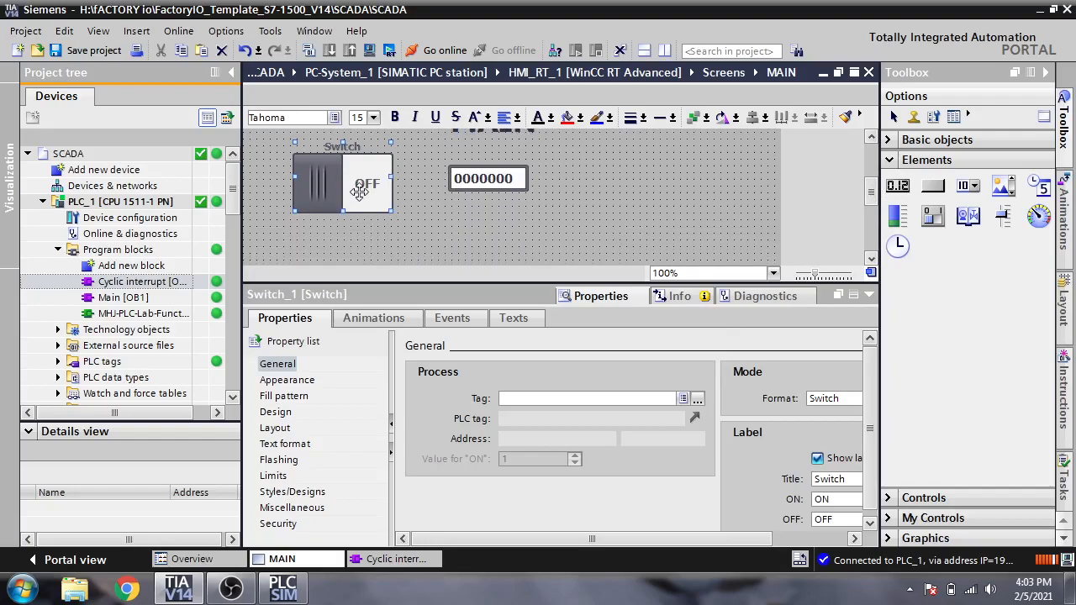
pyautogui.click(307, 388)
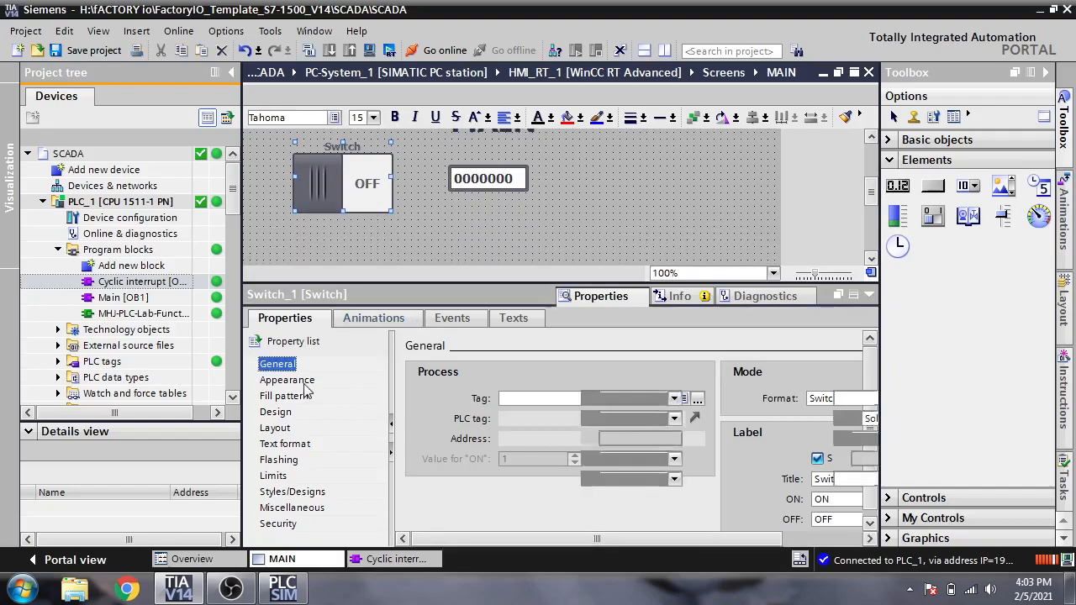
pyautogui.click(304, 384)
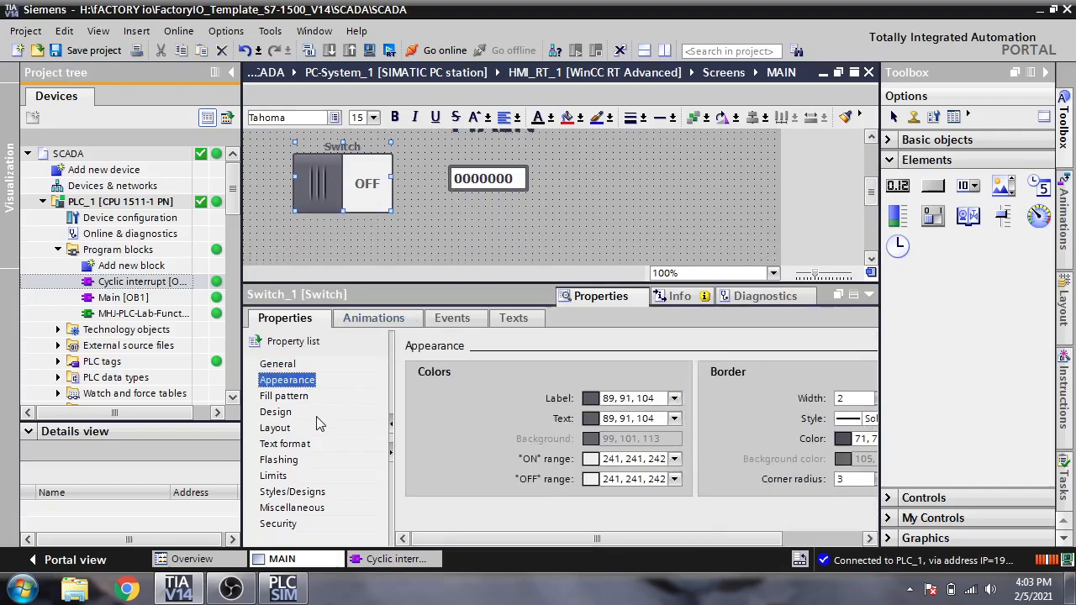
# Copy the switch's label colour value and set the label colour to red (255, 0, 0).
pyautogui.click(674, 398)
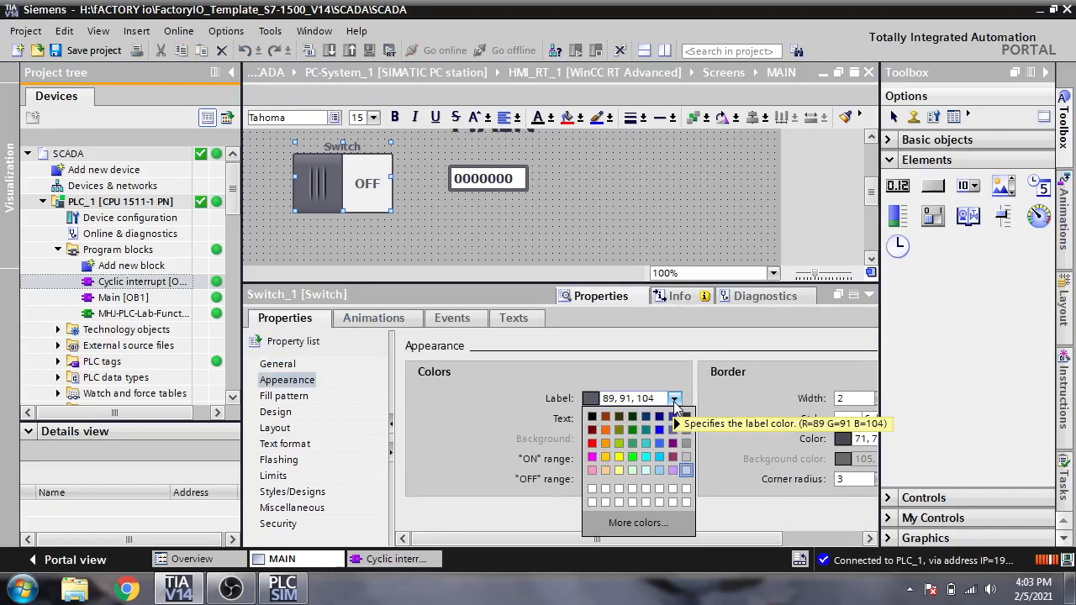
pyautogui.click(674, 400)
pyautogui.click(674, 400)
pyautogui.click(674, 400)
pyautogui.hotkey('ctrl', 'c')
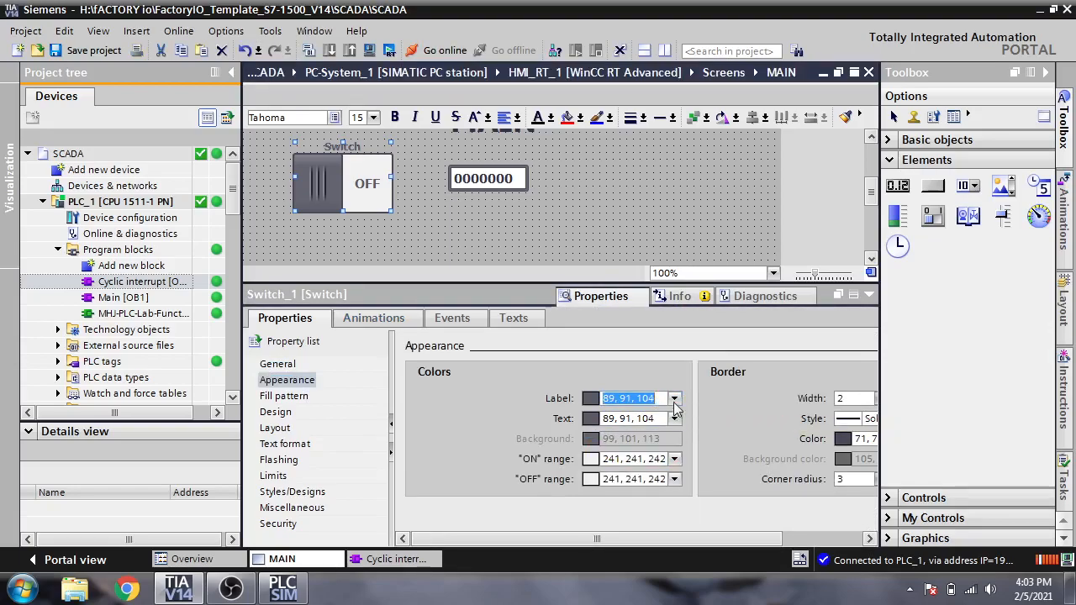
pyautogui.click(674, 400)
pyautogui.click(595, 445)
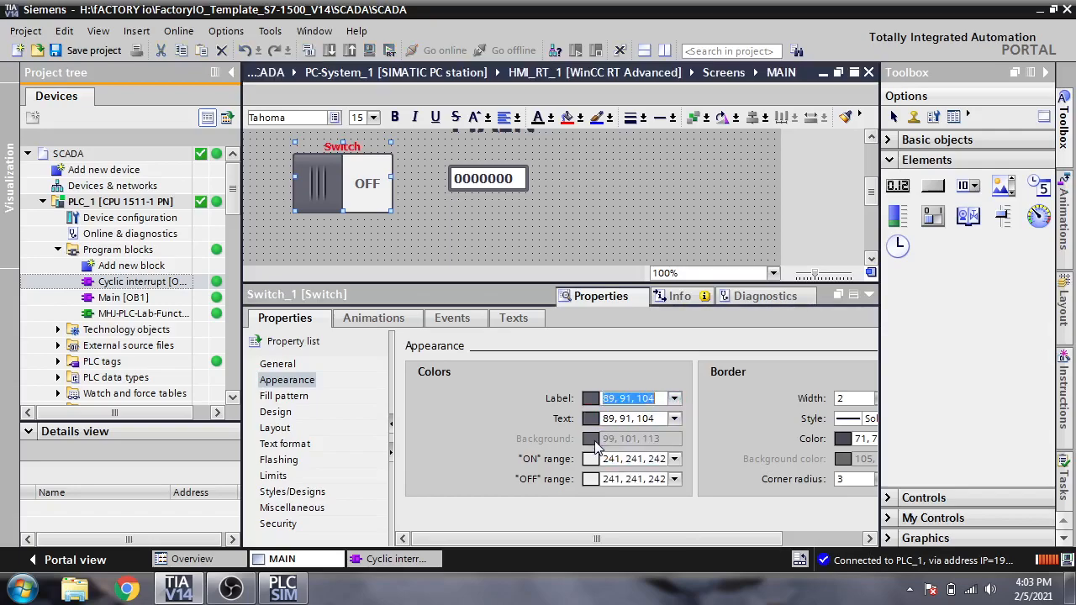
# Restore the switch's label colour to the copied value 89, 91, 104.
pyautogui.click(655, 399)
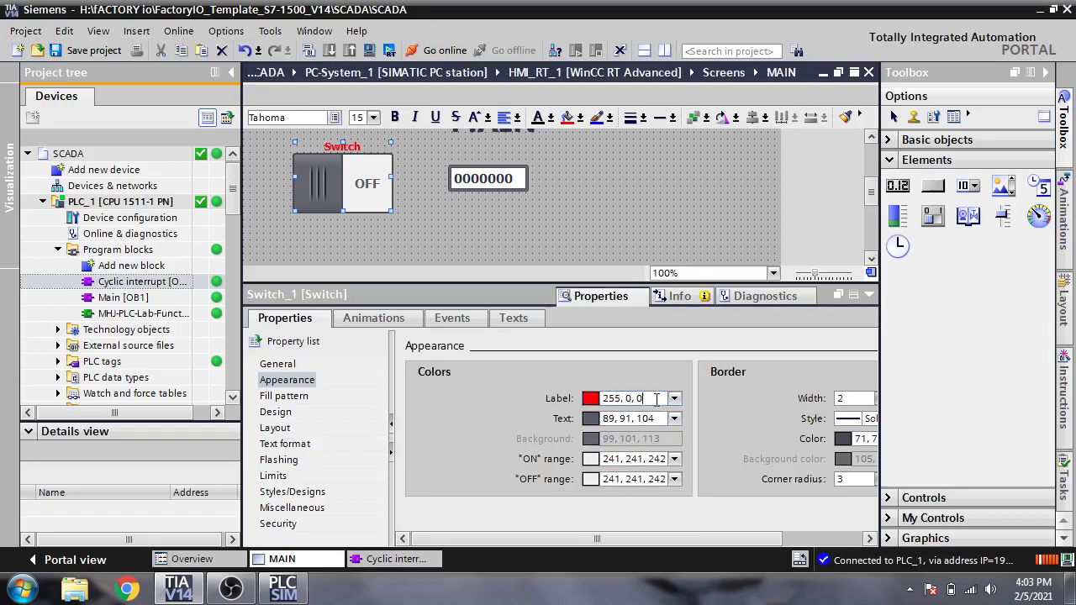
pyautogui.moveTo(656, 398); pyautogui.dragTo(565, 407)
pyautogui.hotkey('ctrl', 'v')
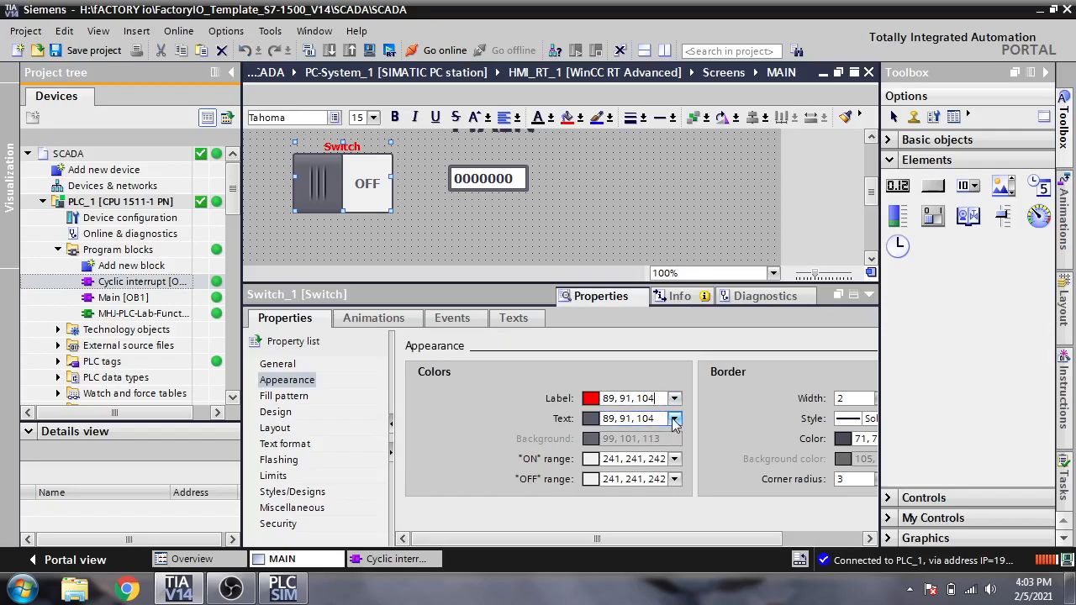
pyautogui.press('Return')
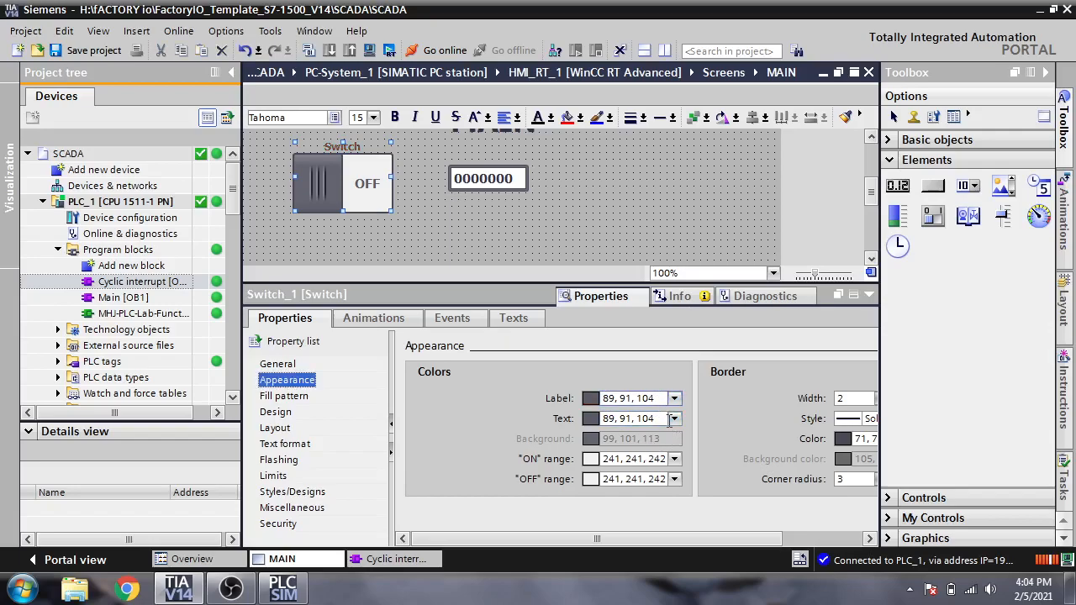
# Try red (255, 0, 0) as the switch's text colour and restore it to 89, 91, 104.
pyautogui.click(673, 419)
pyautogui.click(673, 419)
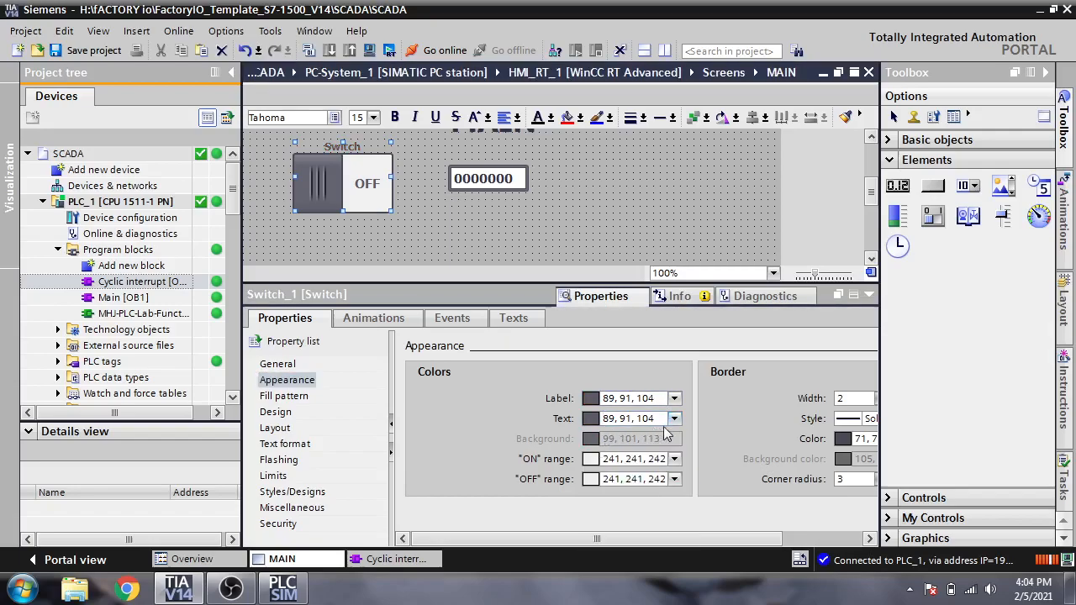
pyautogui.click(674, 419)
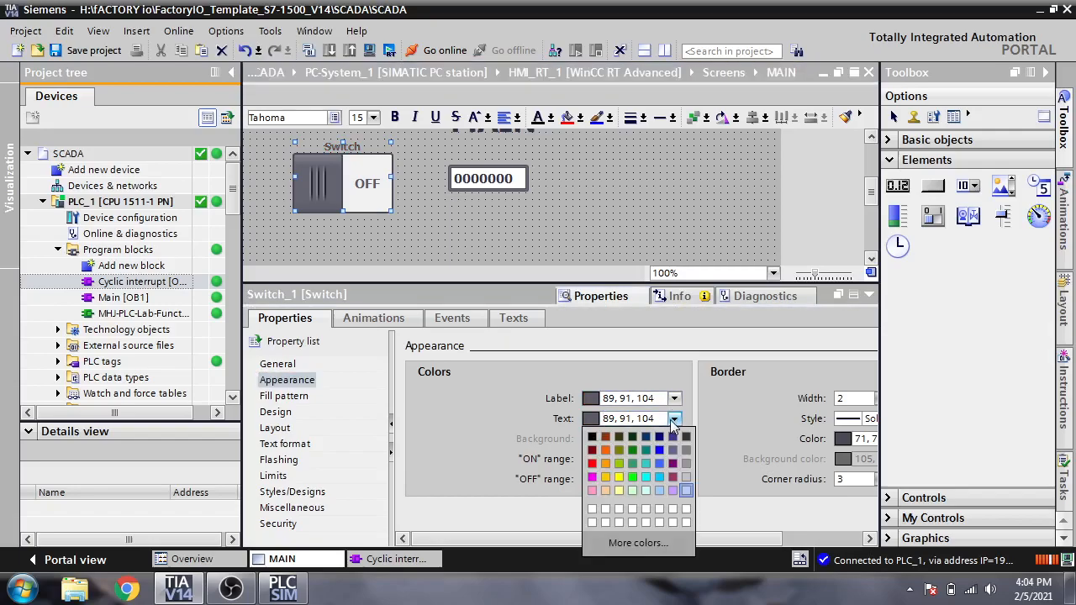
pyautogui.click(593, 463)
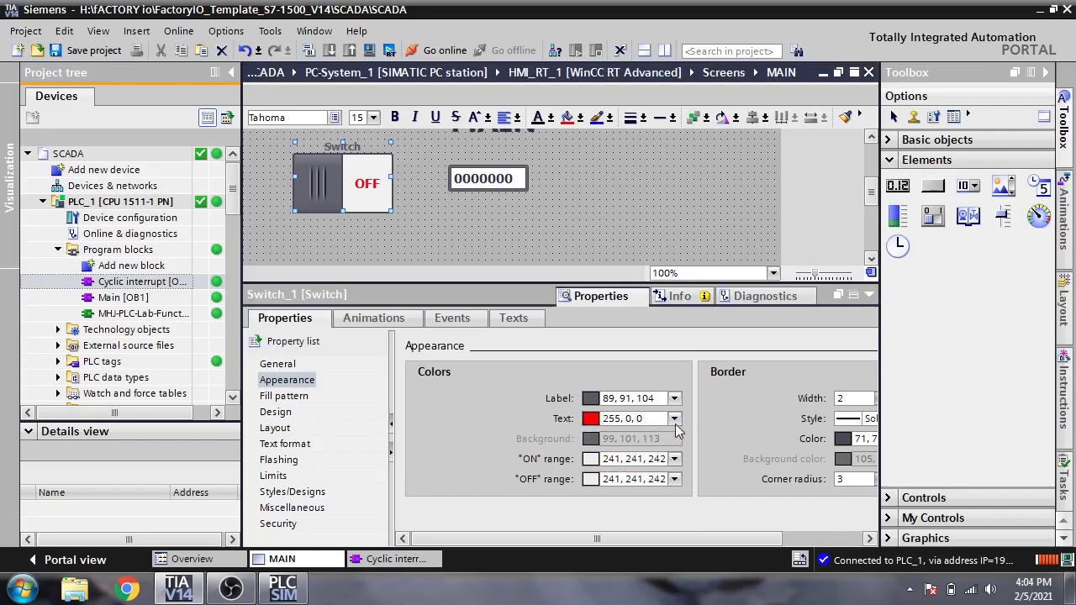
pyautogui.moveTo(643, 419); pyautogui.dragTo(576, 422)
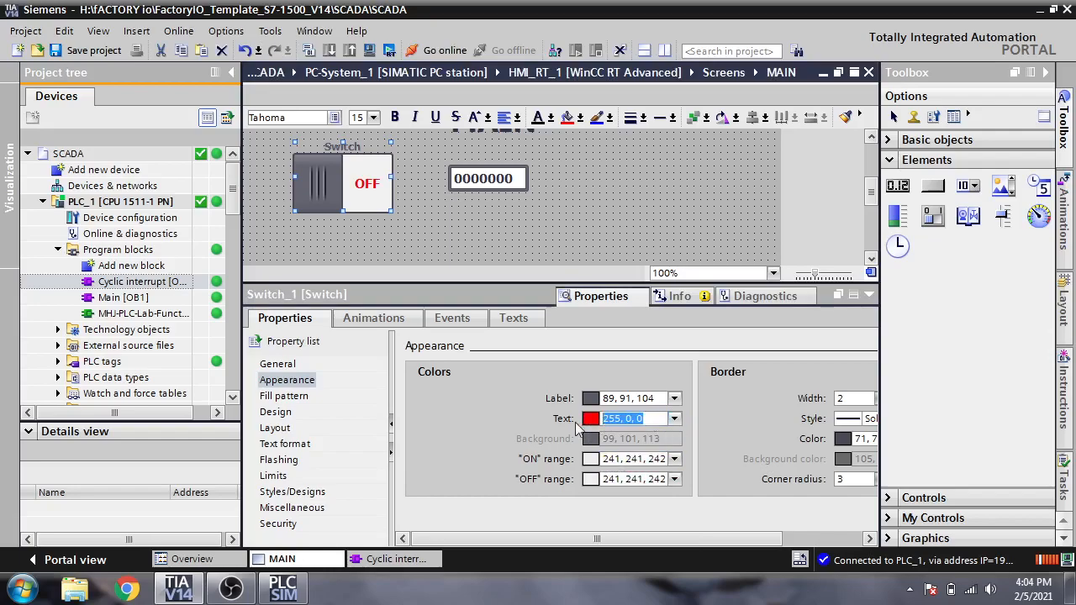
# Copy the switch's "ON" range colour, try red (255, 0, 0) and restore the copied value 241, 241, 242.
pyautogui.click(674, 458)
pyautogui.click(674, 459)
pyautogui.click(674, 459)
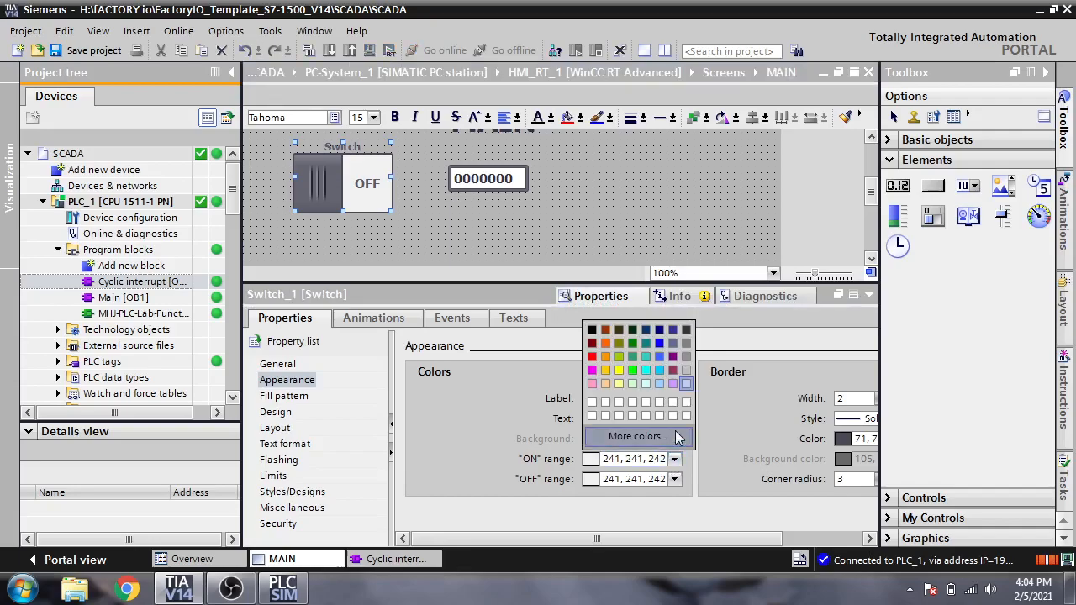
pyautogui.click(664, 477)
pyautogui.click(662, 469)
pyautogui.rightClick(662, 465)
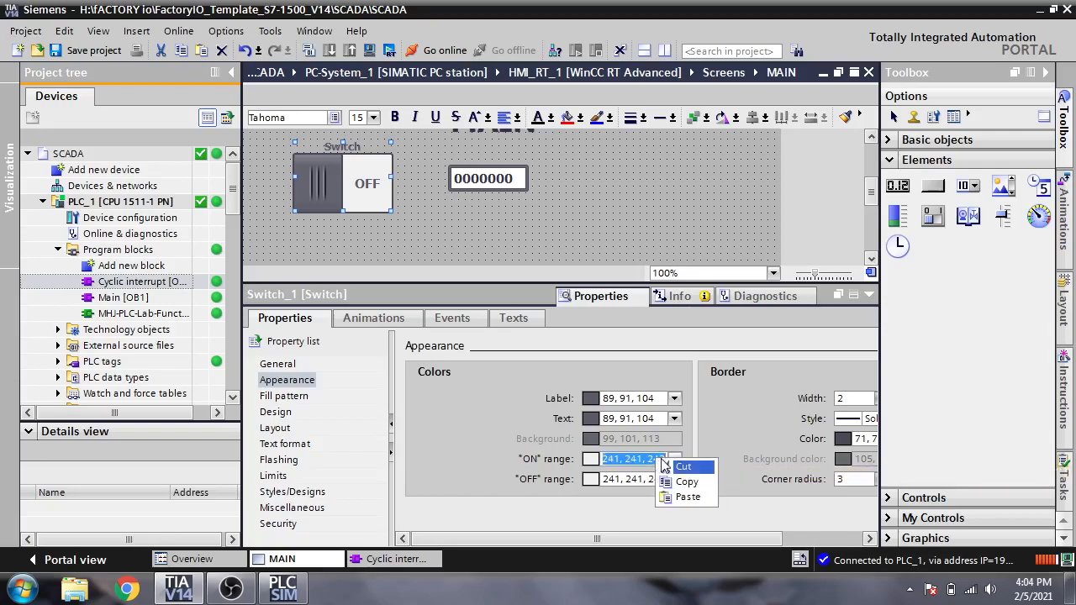
pyautogui.click(686, 481)
pyautogui.click(674, 459)
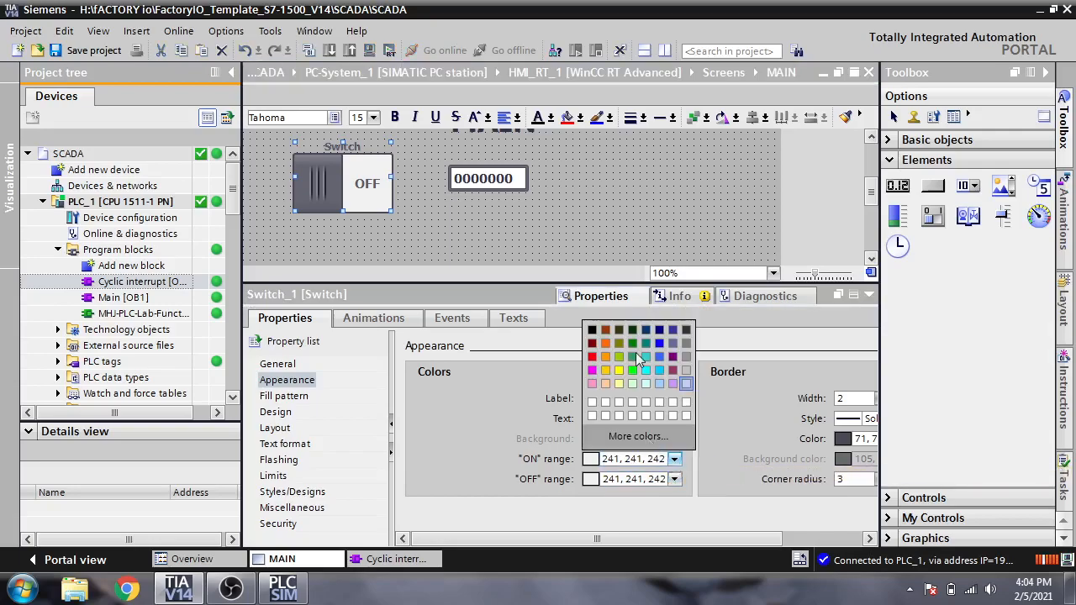
pyautogui.click(592, 357)
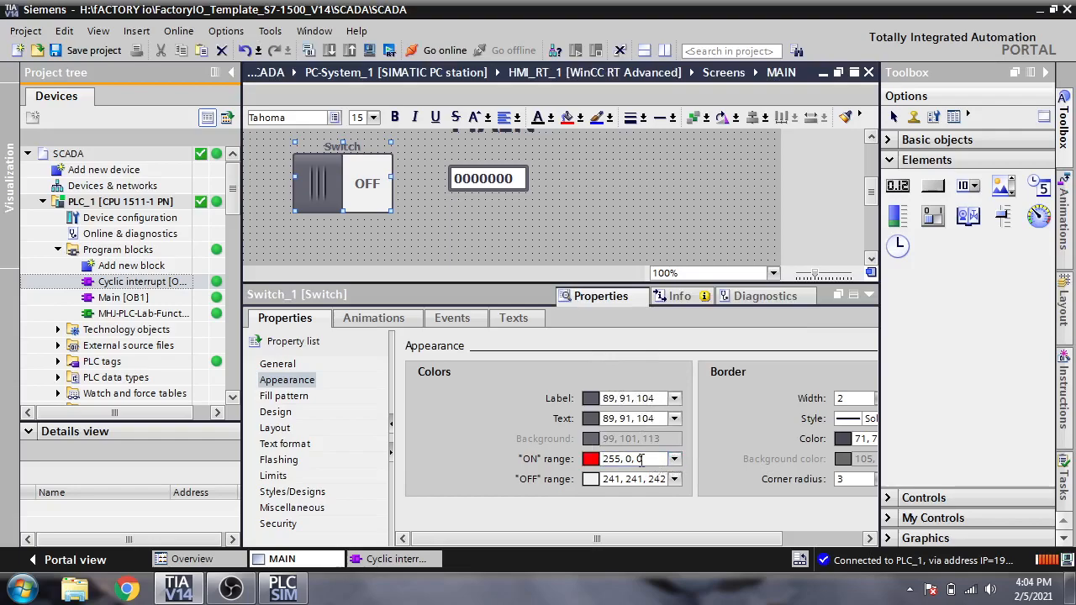
pyautogui.moveTo(641, 459); pyautogui.dragTo(607, 462)
pyautogui.hotkey('ctrl', 'v')
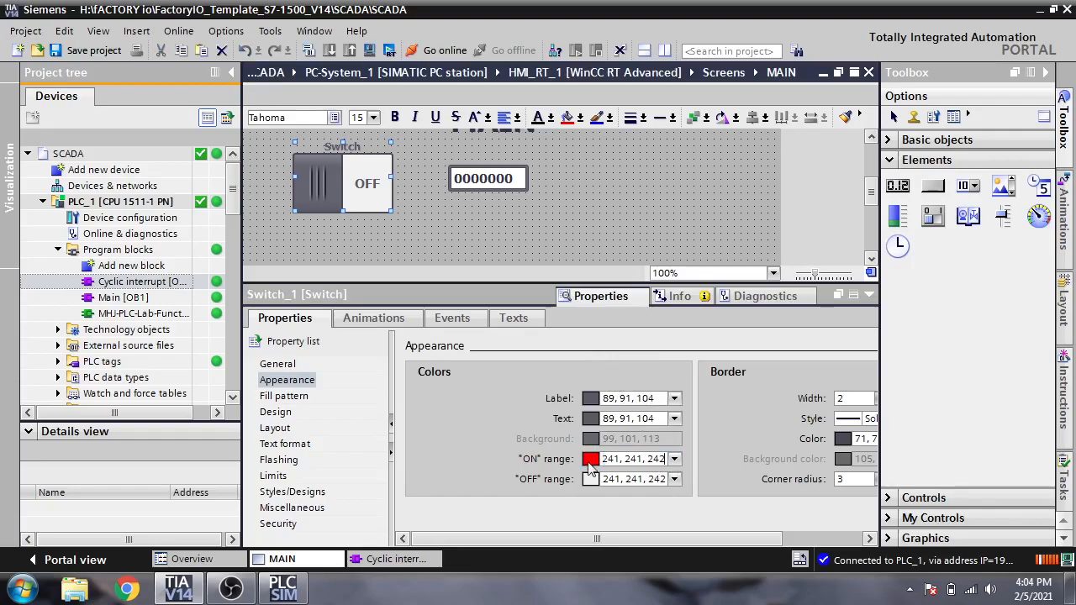
# Try red (255, 0, 0) for the switch's "OFF" range colour and restore it to 241, 241, 242.
pyautogui.click(674, 479)
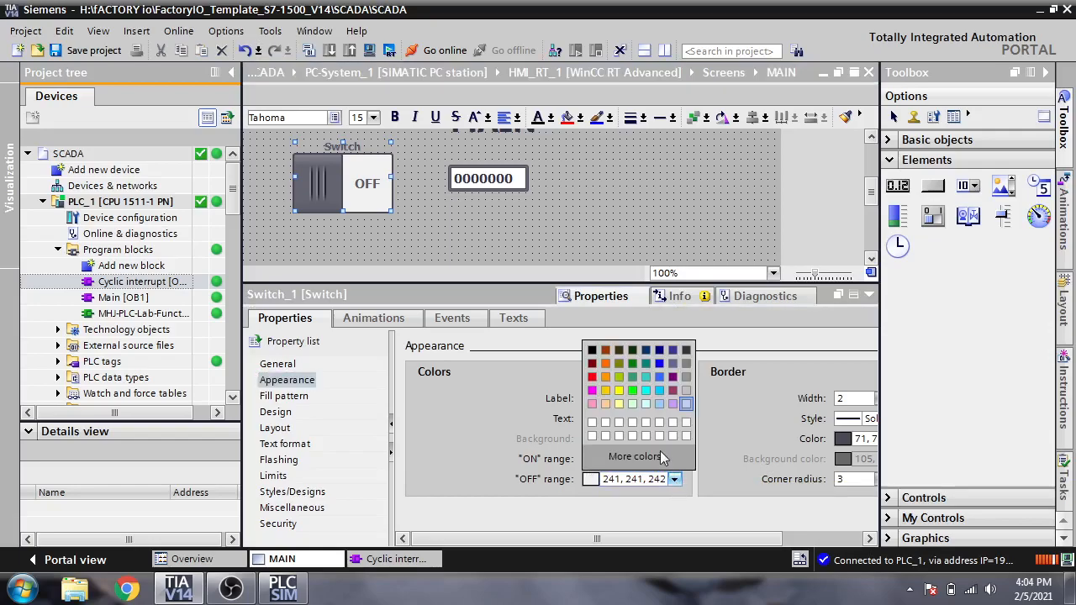
pyautogui.click(591, 377)
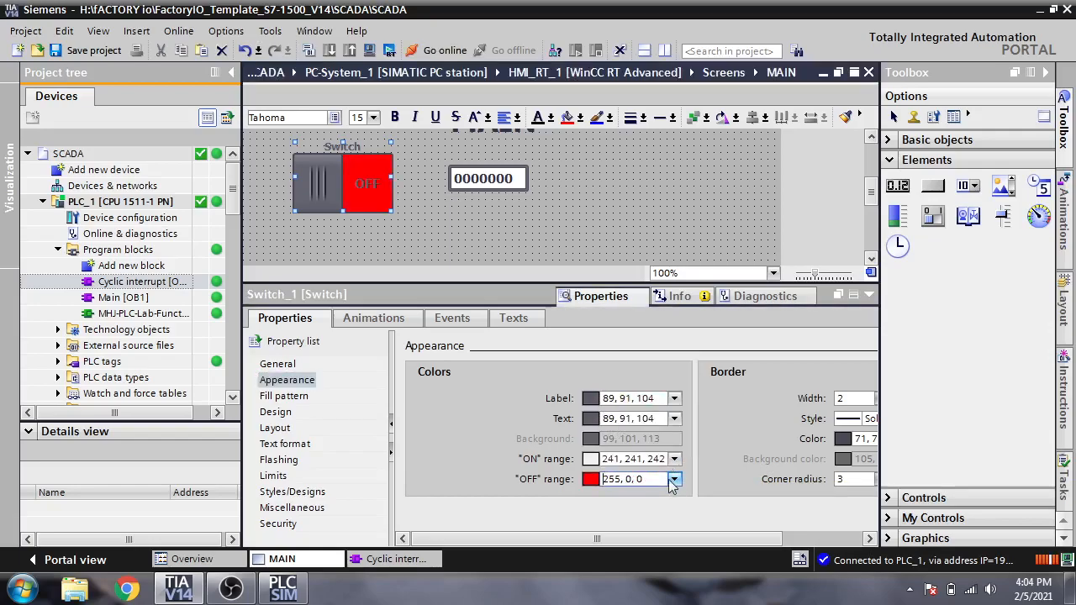
pyautogui.moveTo(658, 479); pyautogui.dragTo(564, 486)
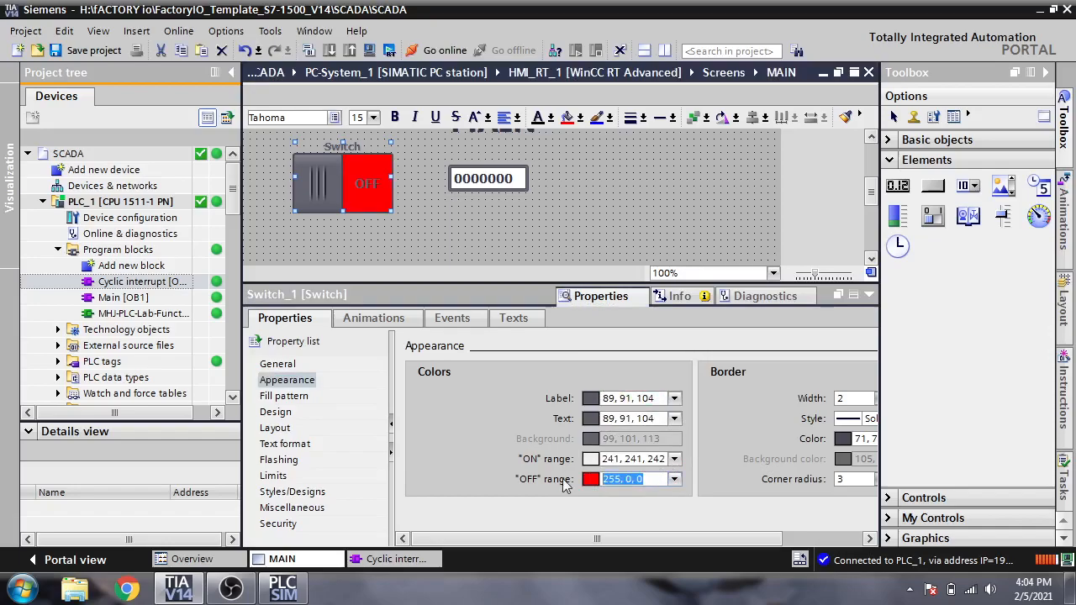
pyautogui.hotkey('ctrl', 'v')
pyautogui.click(564, 516)
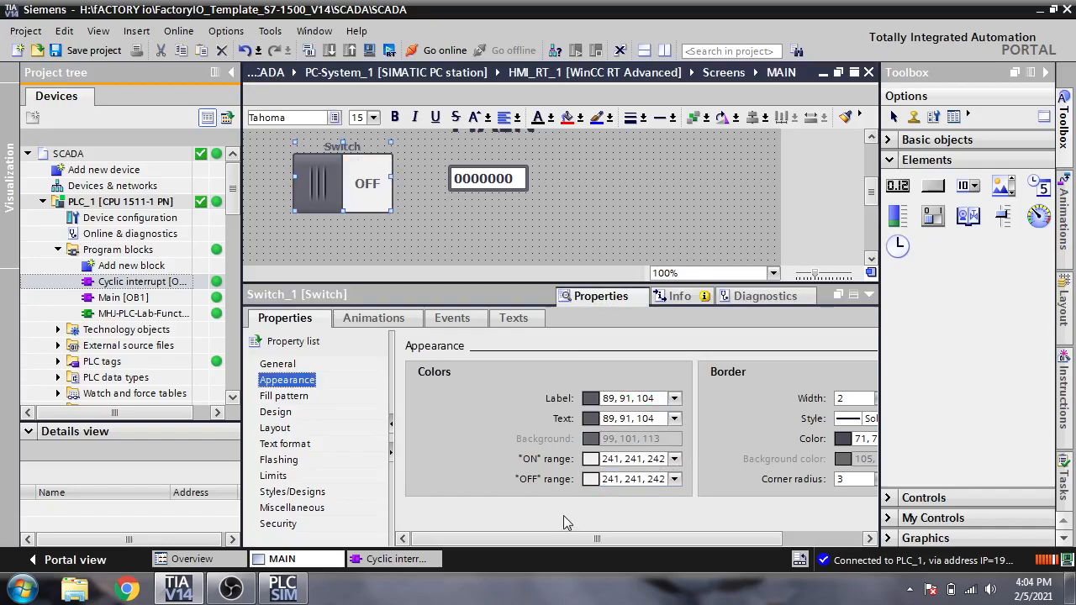
# Copy the switch's border colour value and set the border colour to red (255, 0, 0).
pyautogui.moveTo(564, 541); pyautogui.dragTo(643, 541)
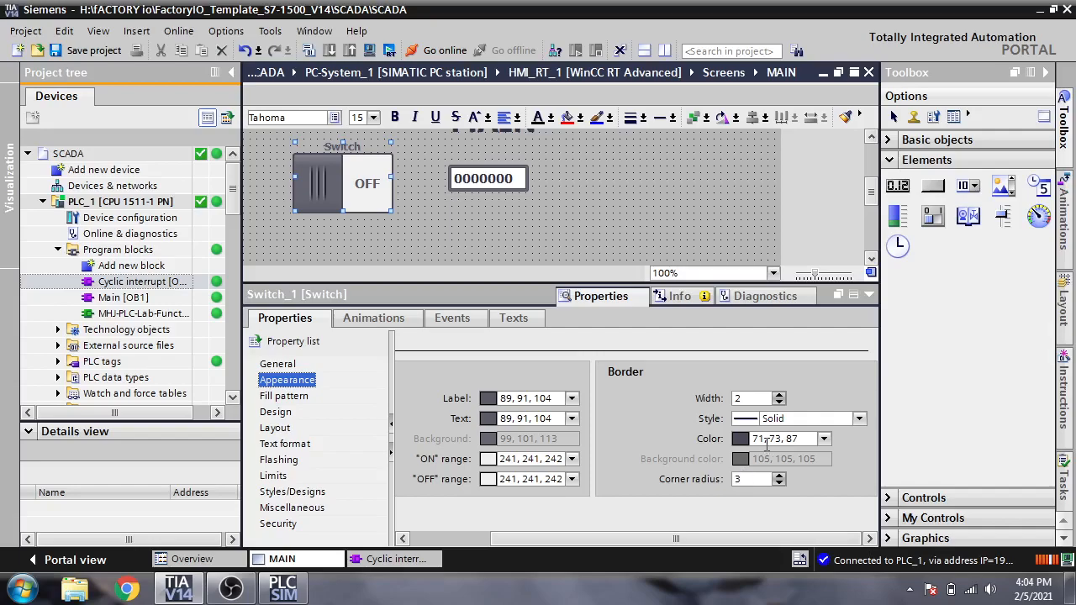
pyautogui.click(802, 438)
pyautogui.keyDown('shift'); pyautogui.click(758, 439); pyautogui.keyUp('shift')
pyautogui.moveTo(801, 440); pyautogui.dragTo(751, 440)
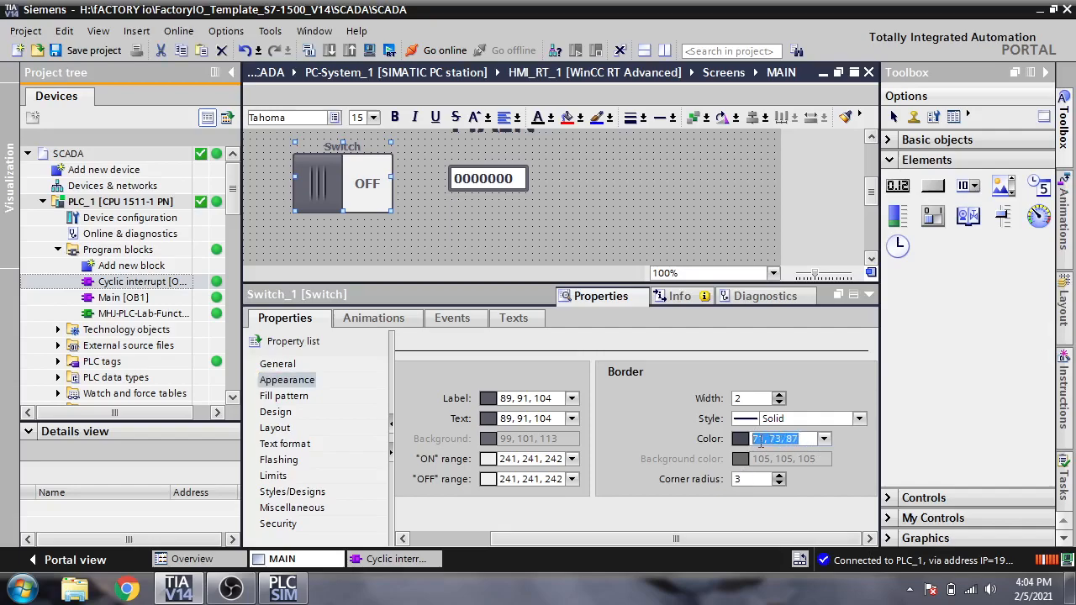
pyautogui.rightClick(776, 438)
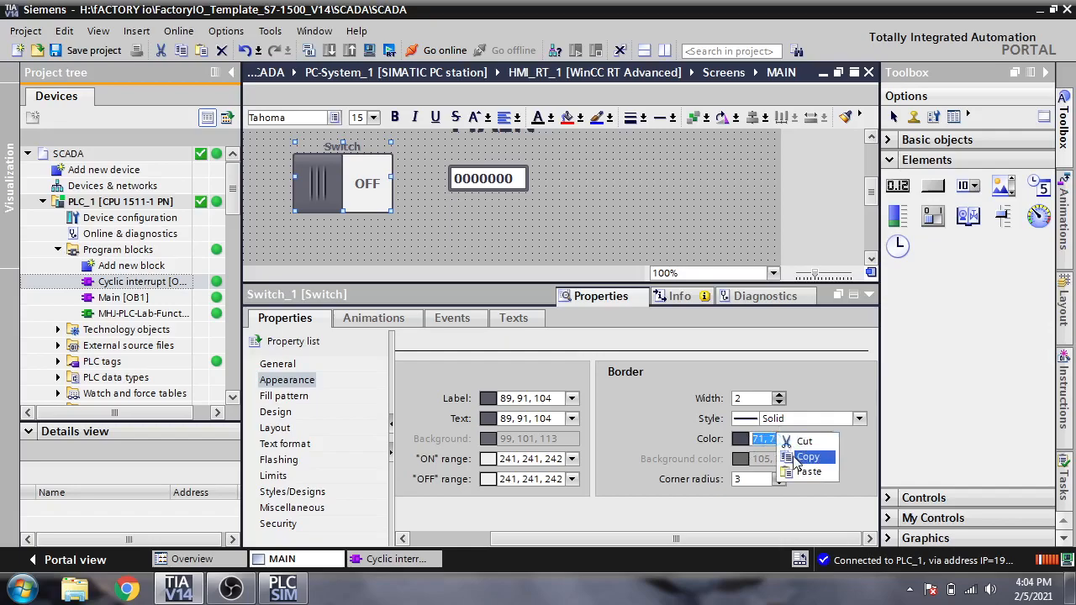
pyautogui.click(797, 462)
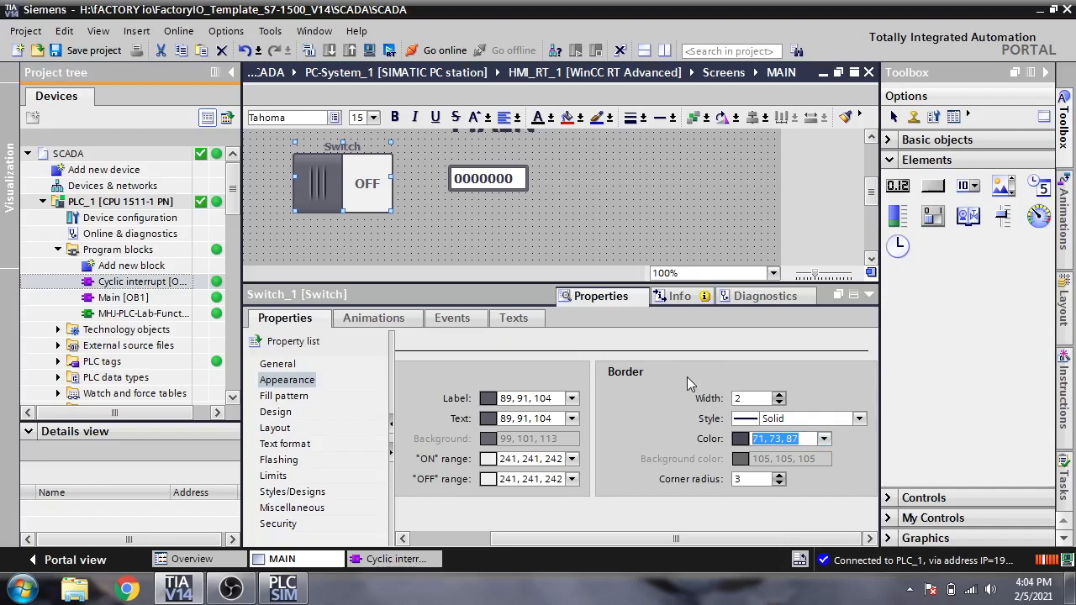
pyautogui.click(825, 445)
pyautogui.click(743, 342)
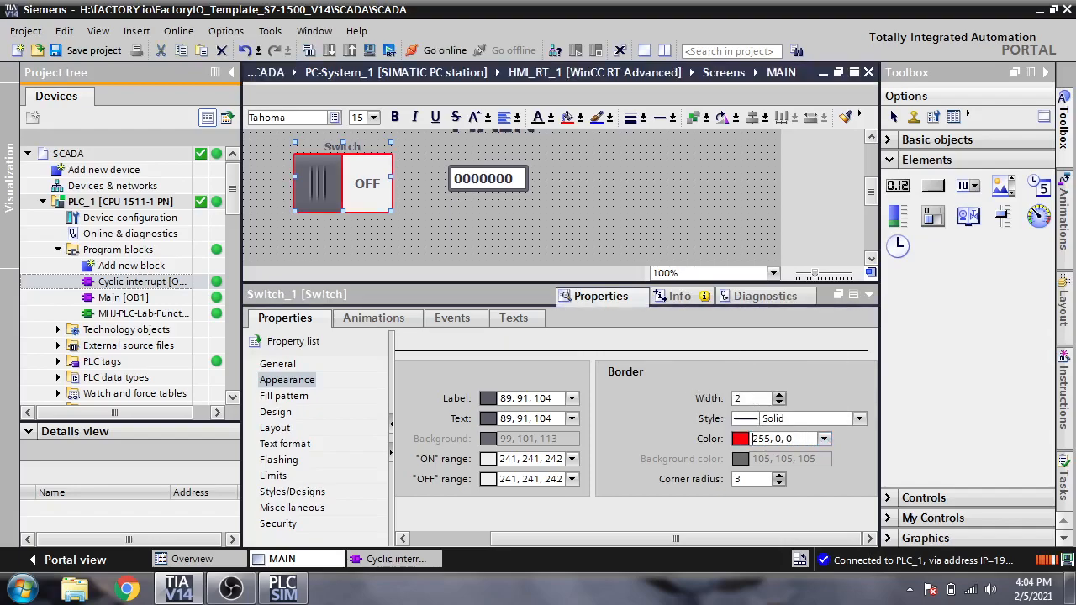
# Restore the switch's border colour to 71, 73, 87.
pyautogui.moveTo(795, 442); pyautogui.dragTo(752, 439)
pyautogui.write('71, 73, 87')
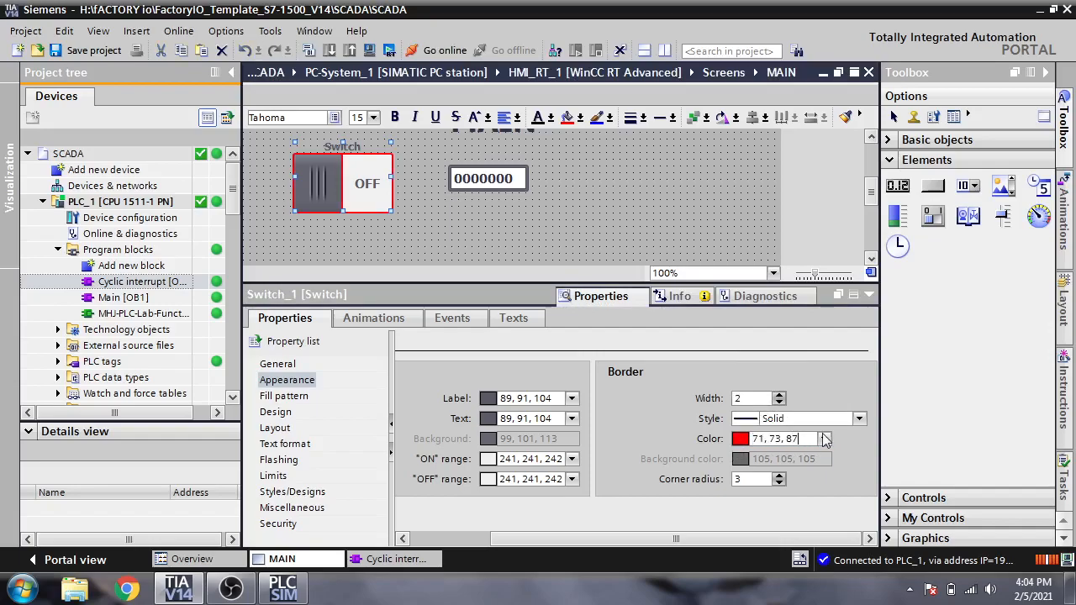
pyautogui.press('Return')
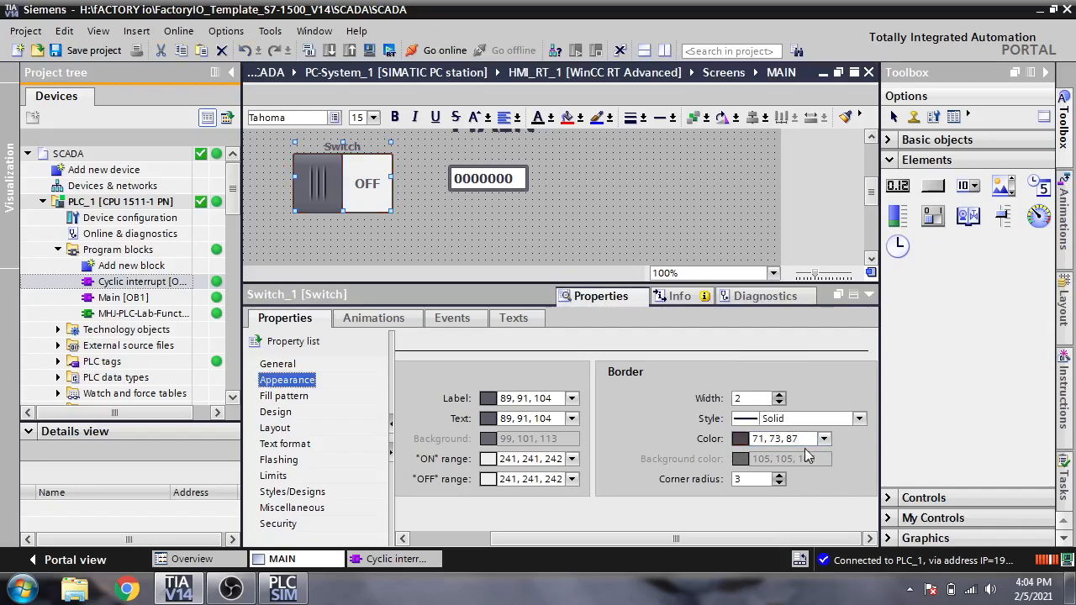
# Try the Double line border style on the switch and restore the style to Solid.
pyautogui.click(820, 420)
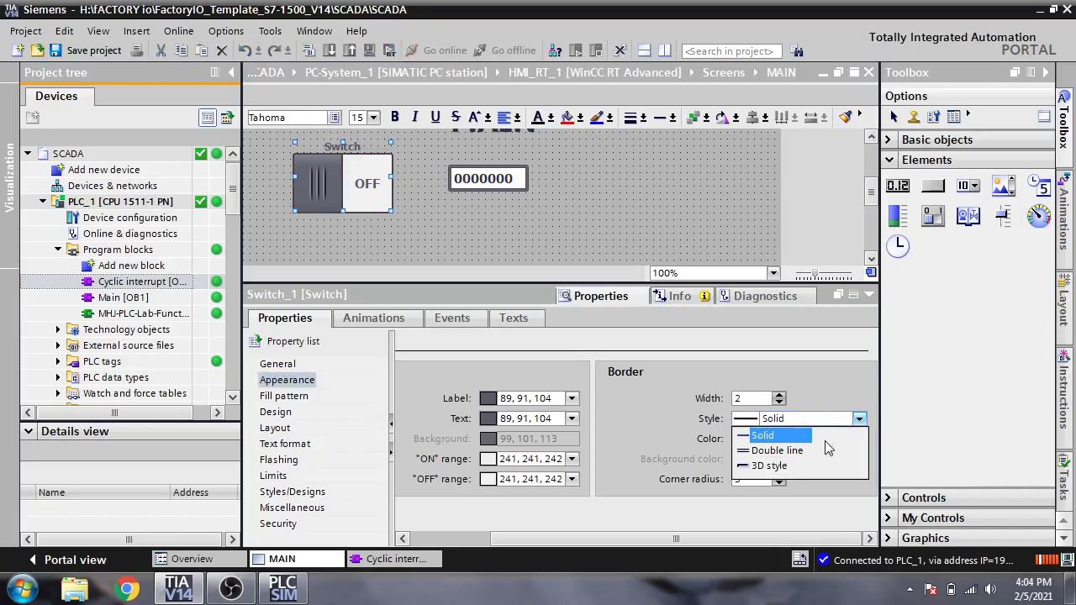
pyautogui.click(793, 451)
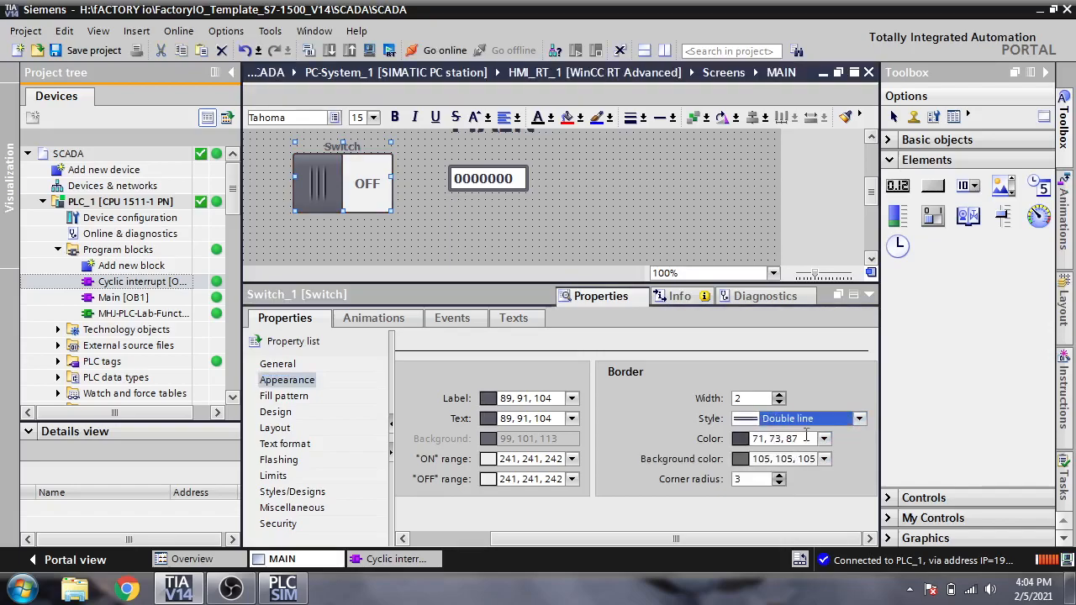
pyautogui.press('Return')
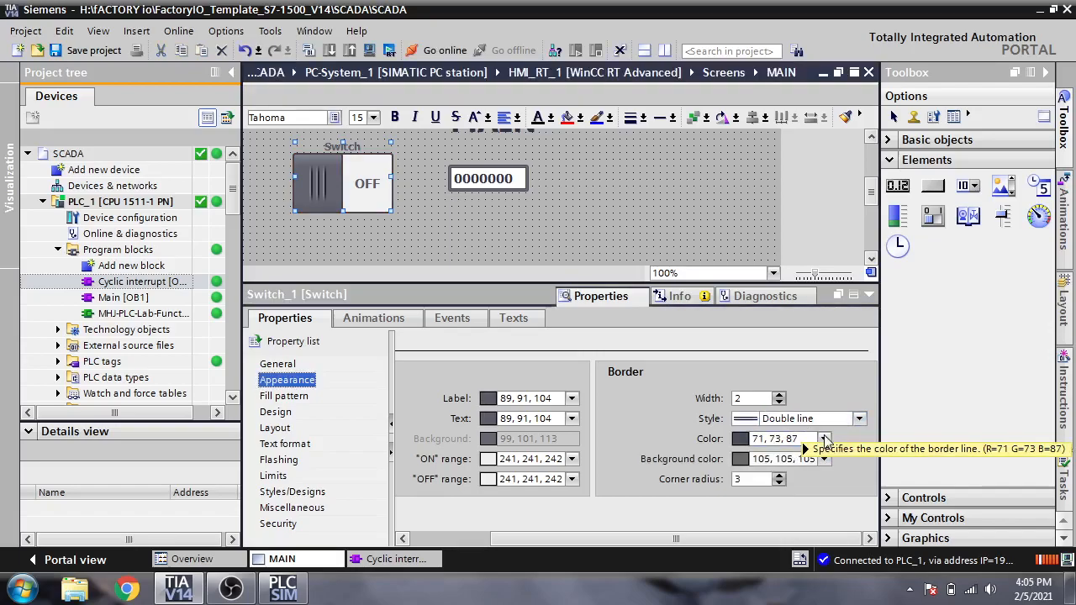
pyautogui.click(859, 419)
pyautogui.click(776, 435)
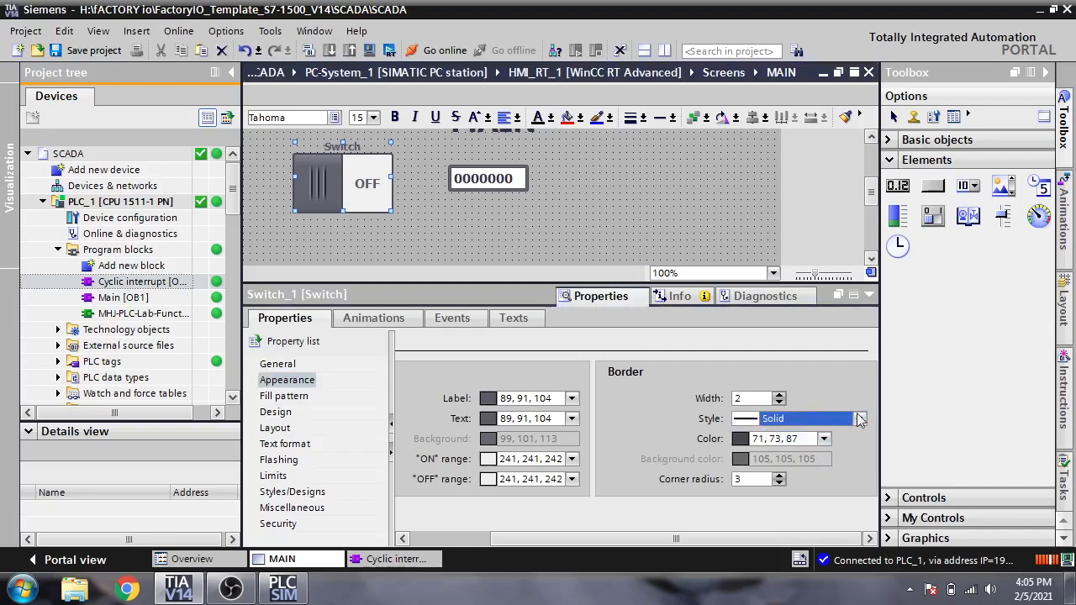
# Try the 3D style for the switch's border and set it back to Solid.
pyautogui.click(859, 418)
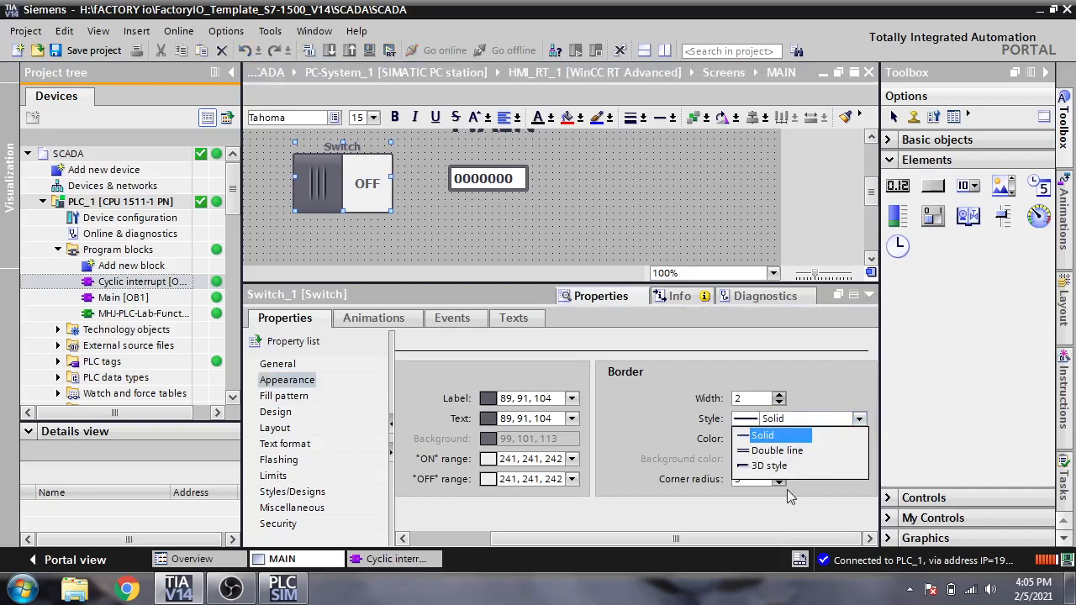
pyautogui.click(773, 466)
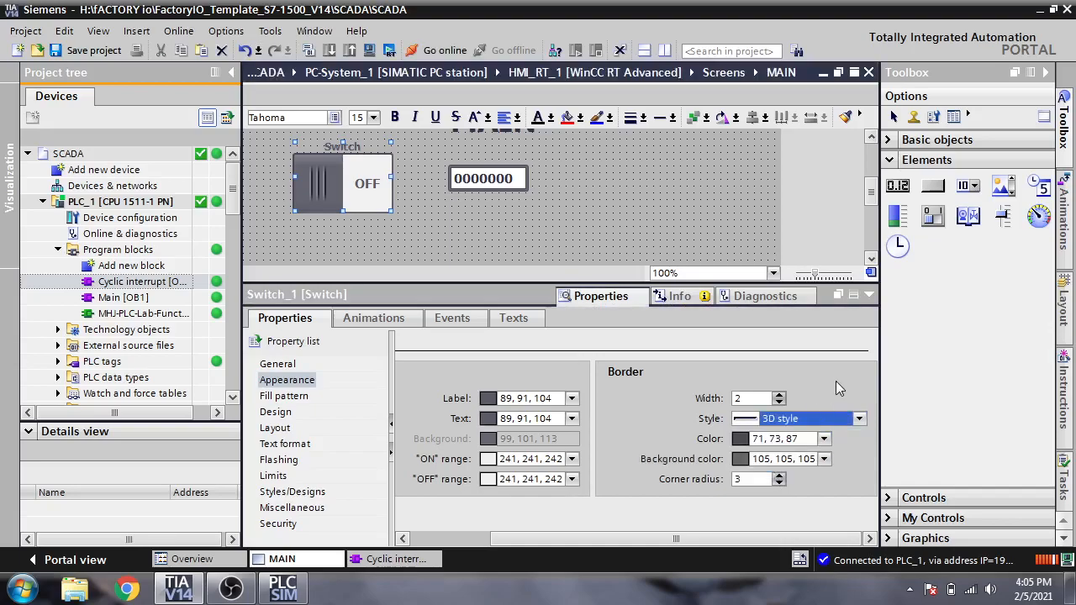
pyautogui.click(855, 419)
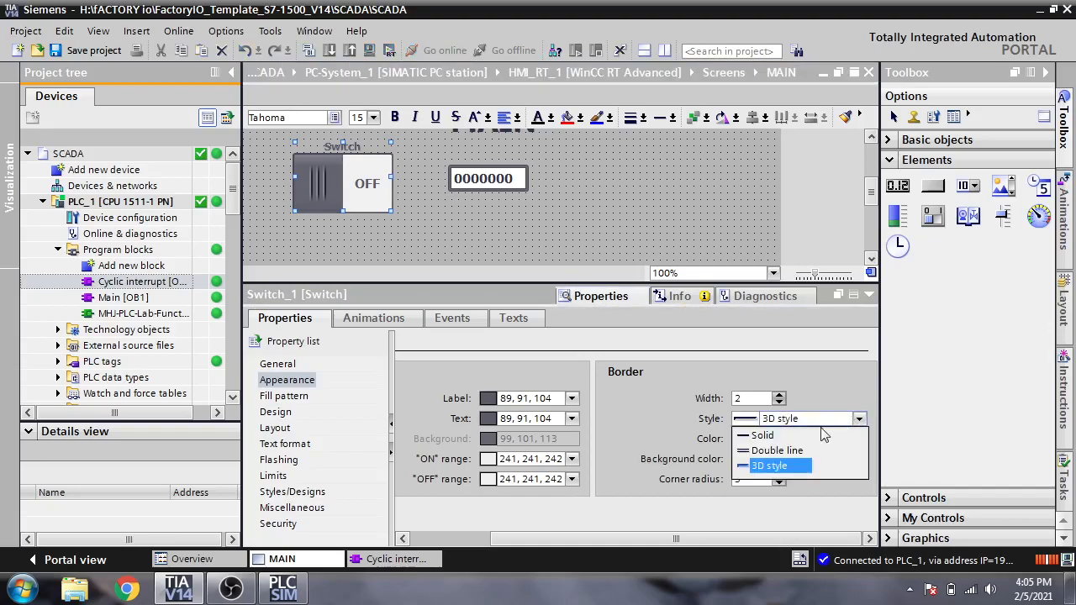
pyautogui.click(763, 438)
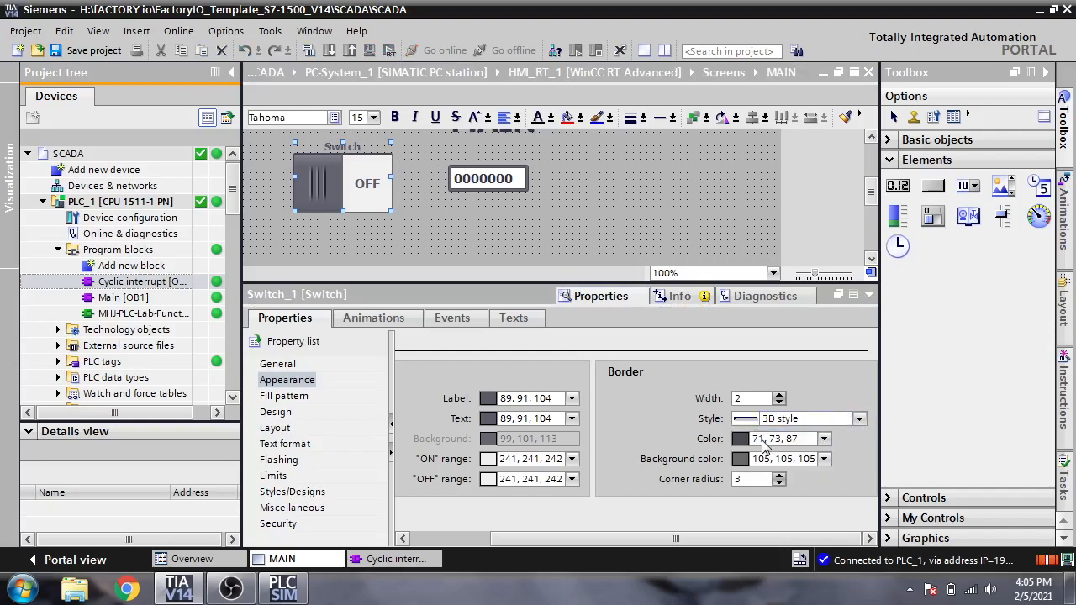
pyautogui.click(763, 440)
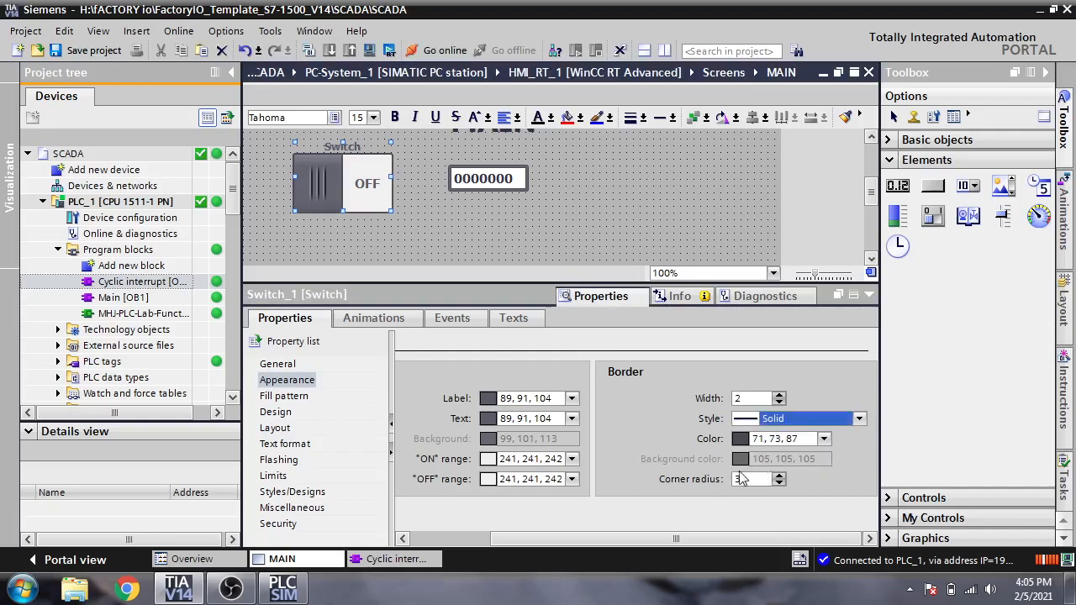
# Review the switch's remaining property categories, from fill pattern, design and layout through text format, flashing, limits, styles and miscellaneous.
pyautogui.click(303, 406)
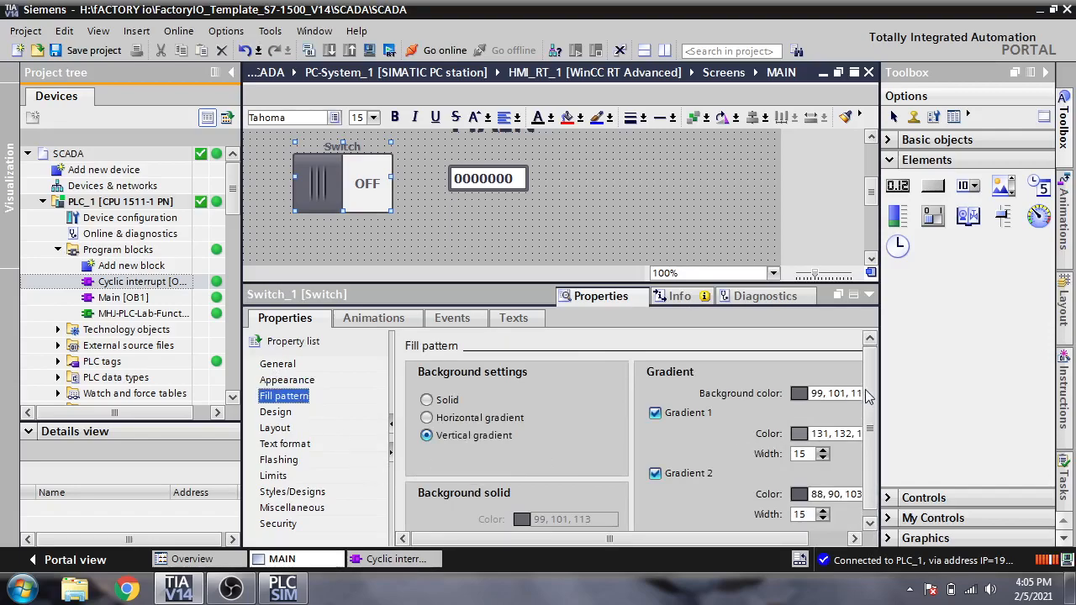
pyautogui.scroll(-1, 735, 432)
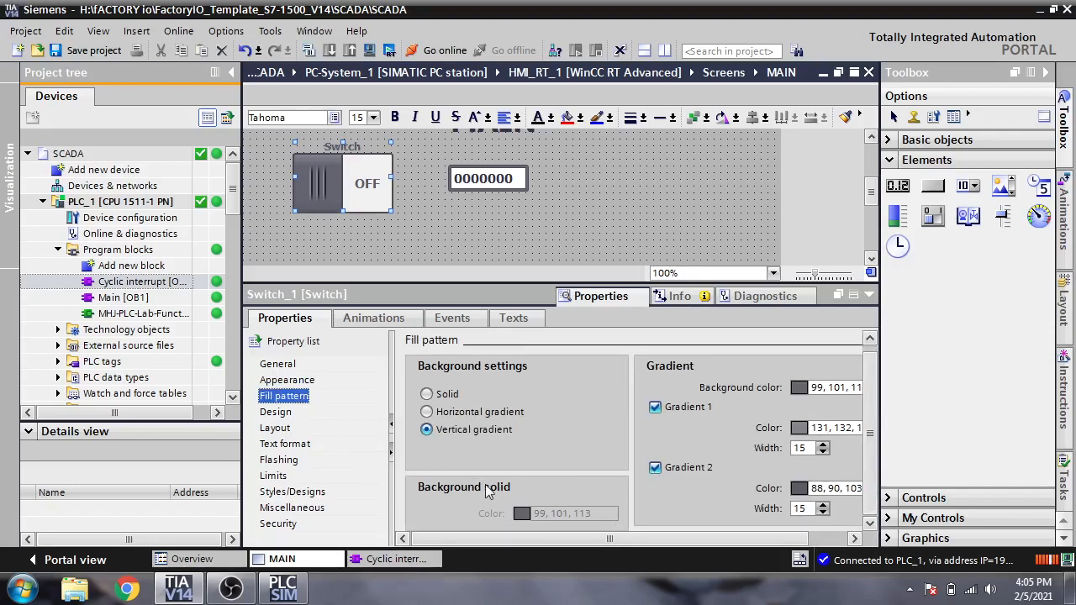
pyautogui.click(282, 412)
pyautogui.click(283, 430)
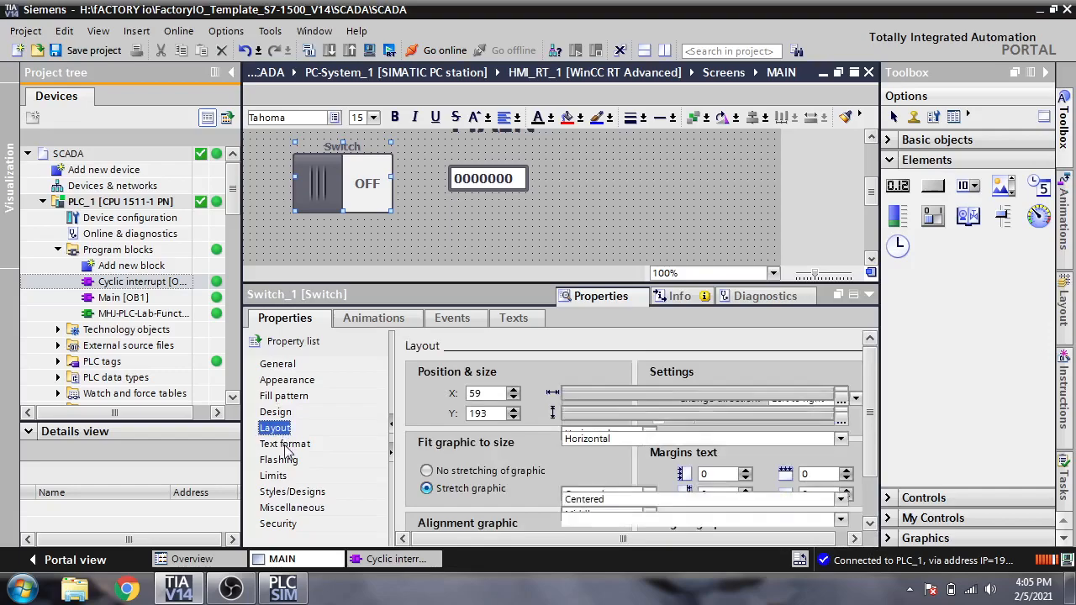
pyautogui.click(284, 445)
pyautogui.click(284, 460)
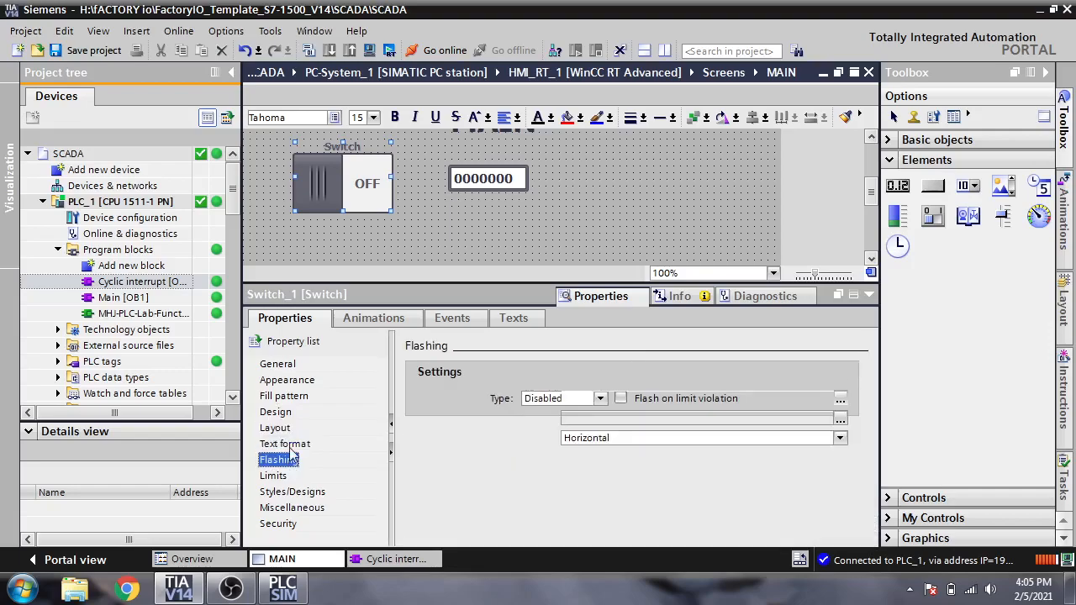
pyautogui.click(289, 443)
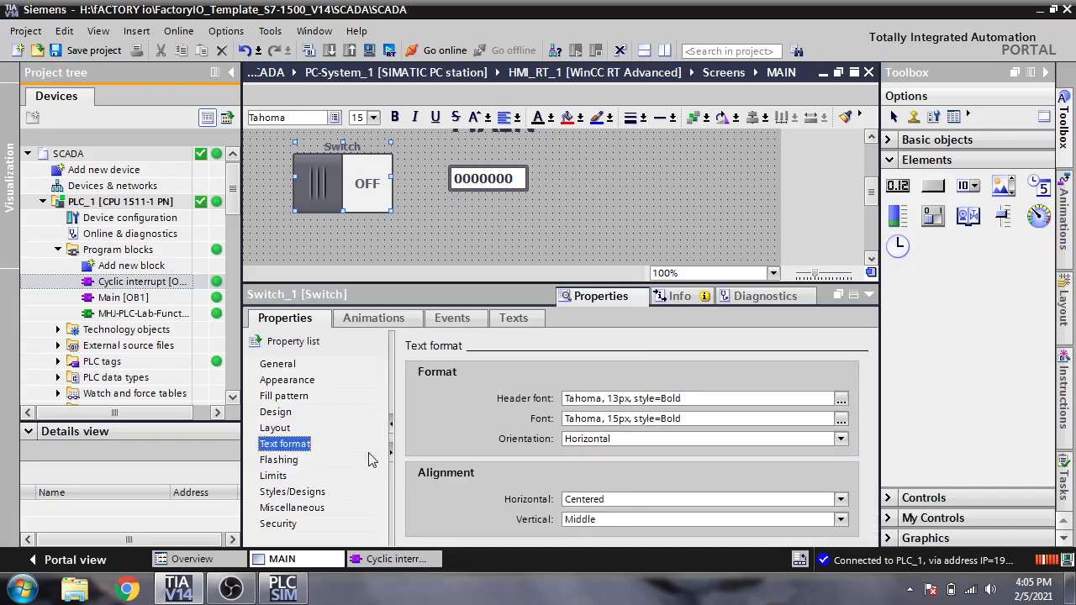
pyautogui.click(272, 477)
pyautogui.click(282, 494)
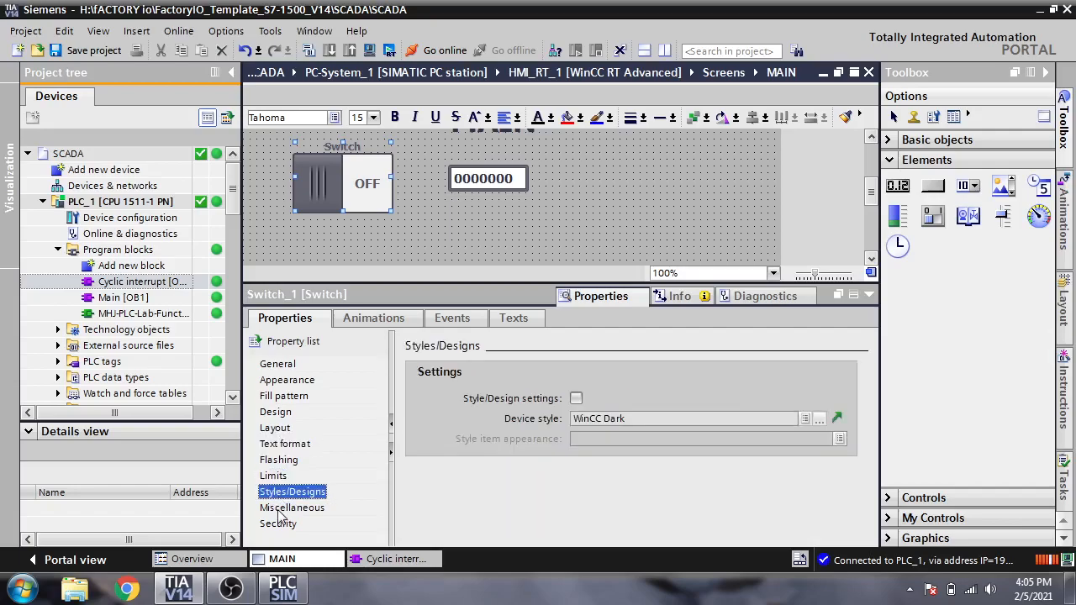
pyautogui.click(283, 510)
# Try "WHAT" as the switch's OFF label in its general properties and restore the label to "OFF".
pyautogui.click(277, 364)
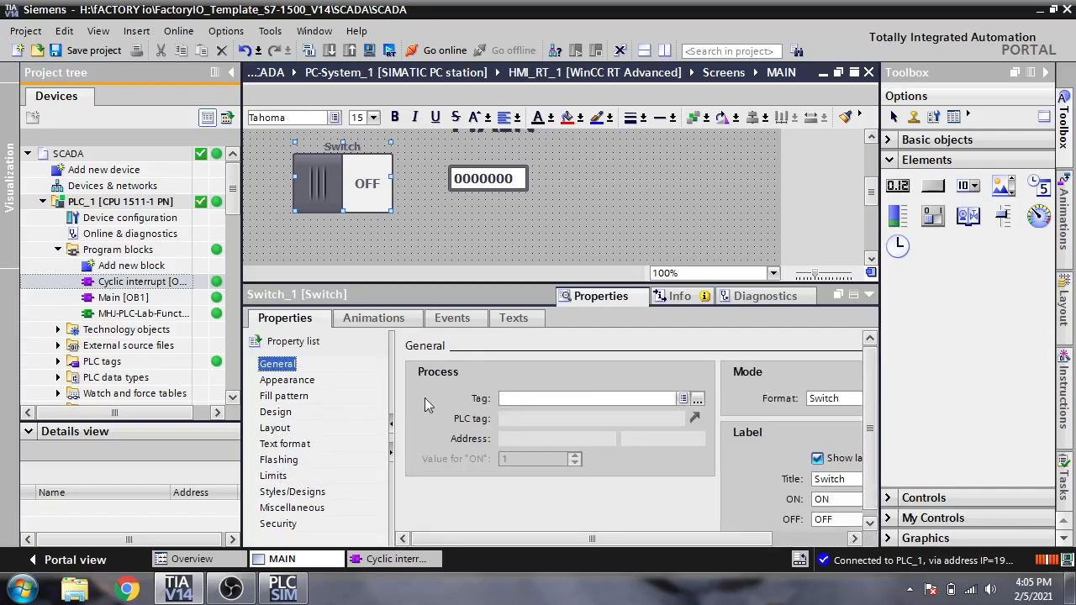
pyautogui.moveTo(538, 539); pyautogui.dragTo(663, 550)
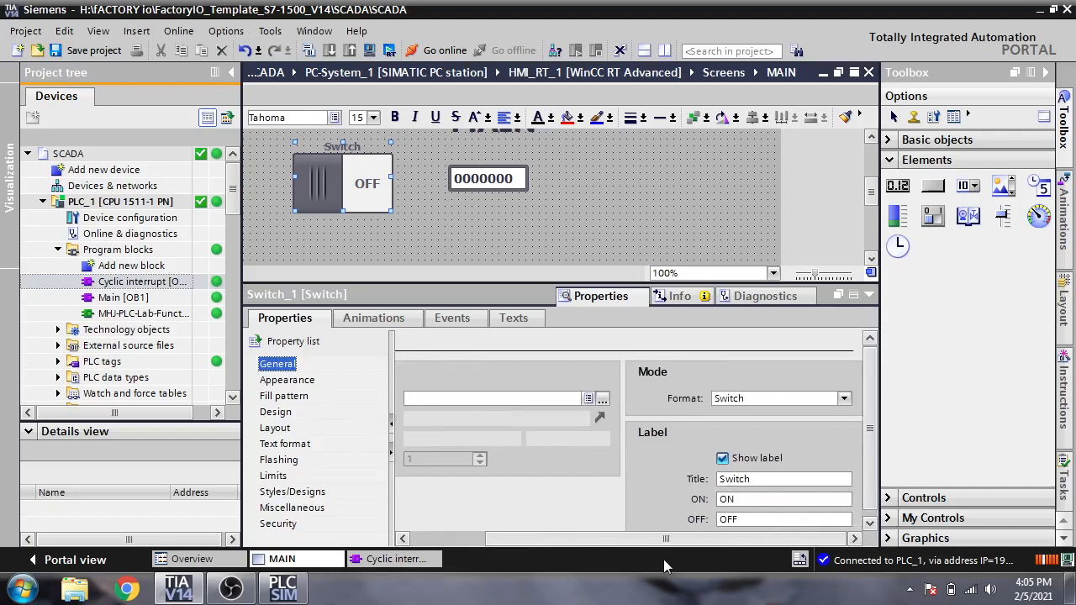
pyautogui.moveTo(746, 518); pyautogui.dragTo(711, 521)
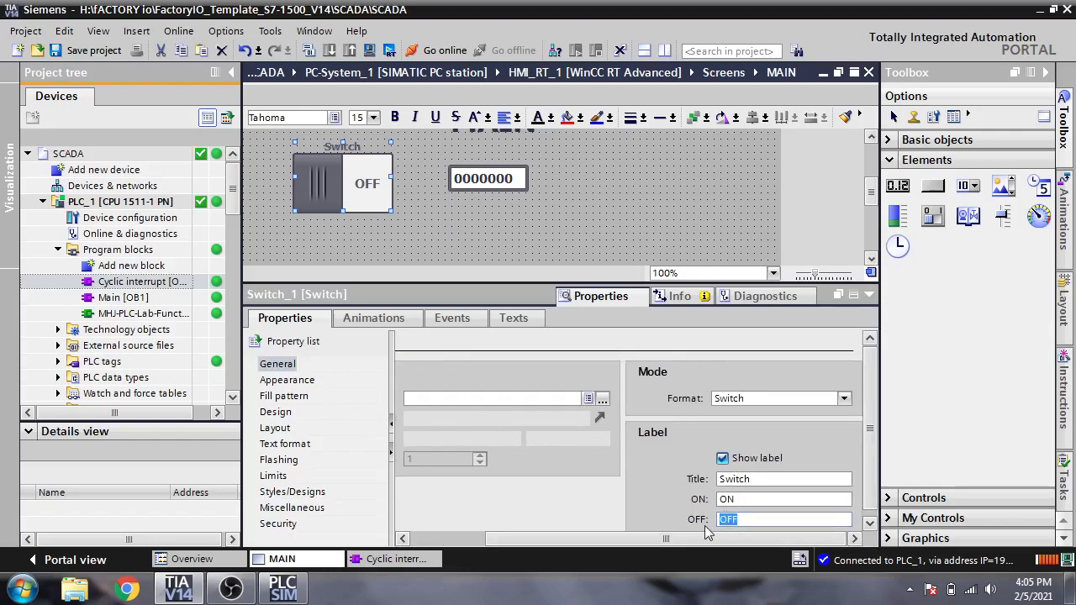
pyautogui.write('WHAT')
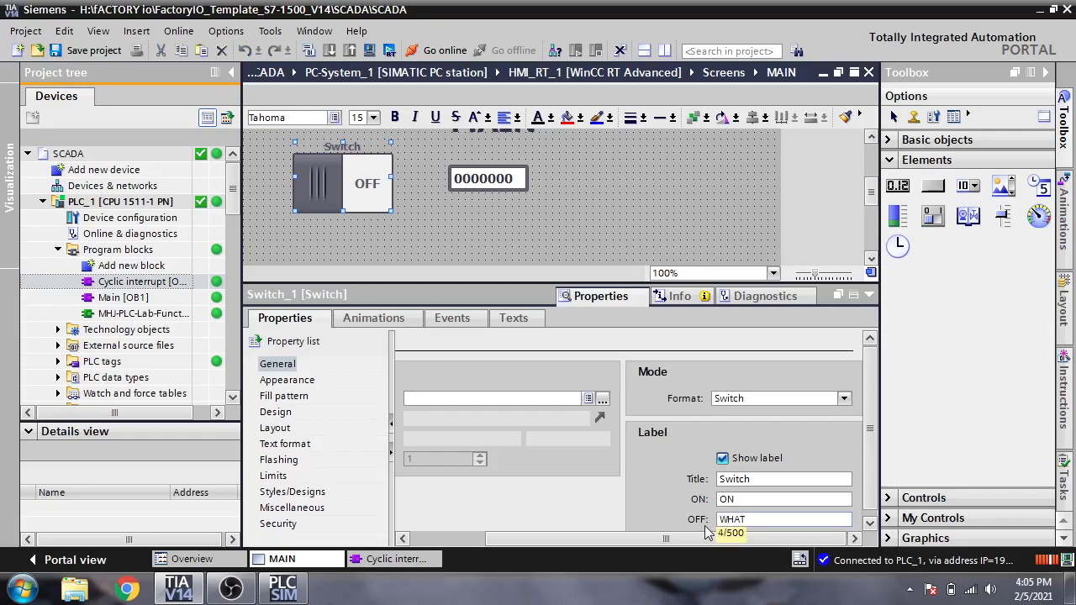
pyautogui.press('Return')
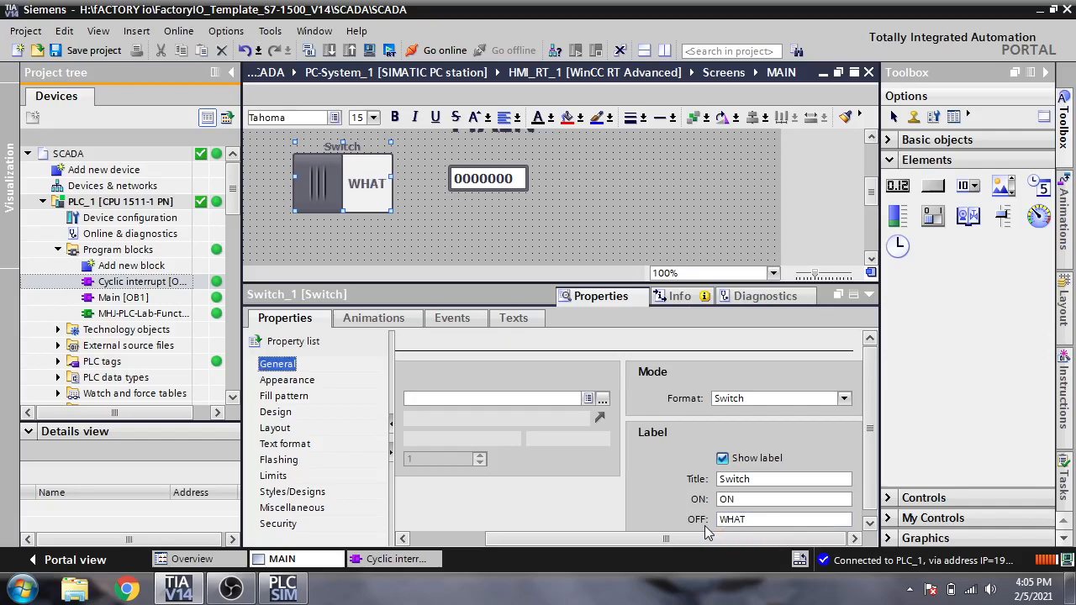
pyautogui.doubleClick(748, 519)
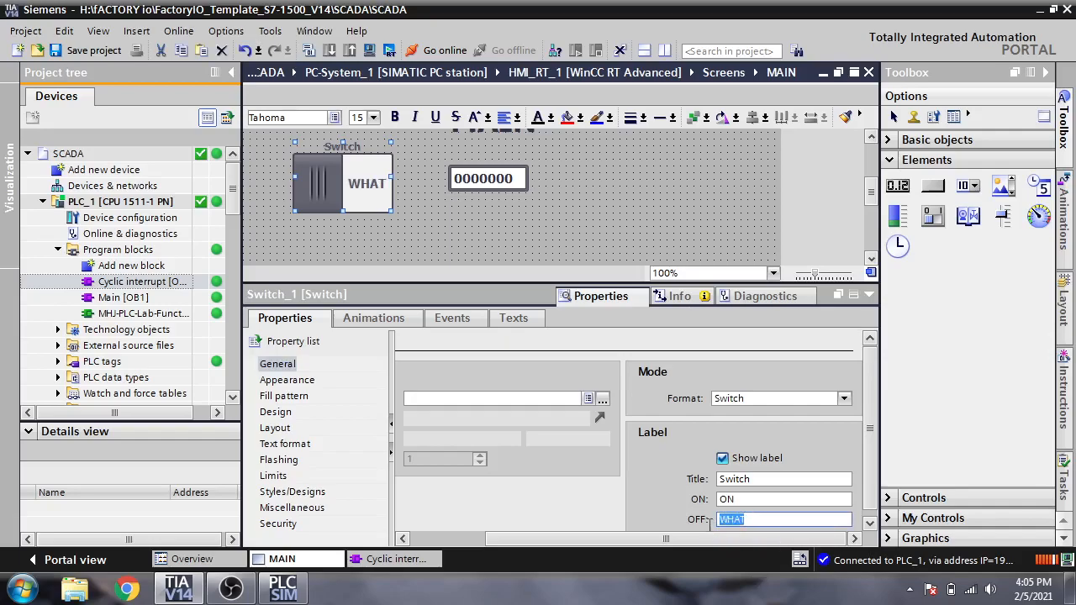
pyautogui.write('OFF')
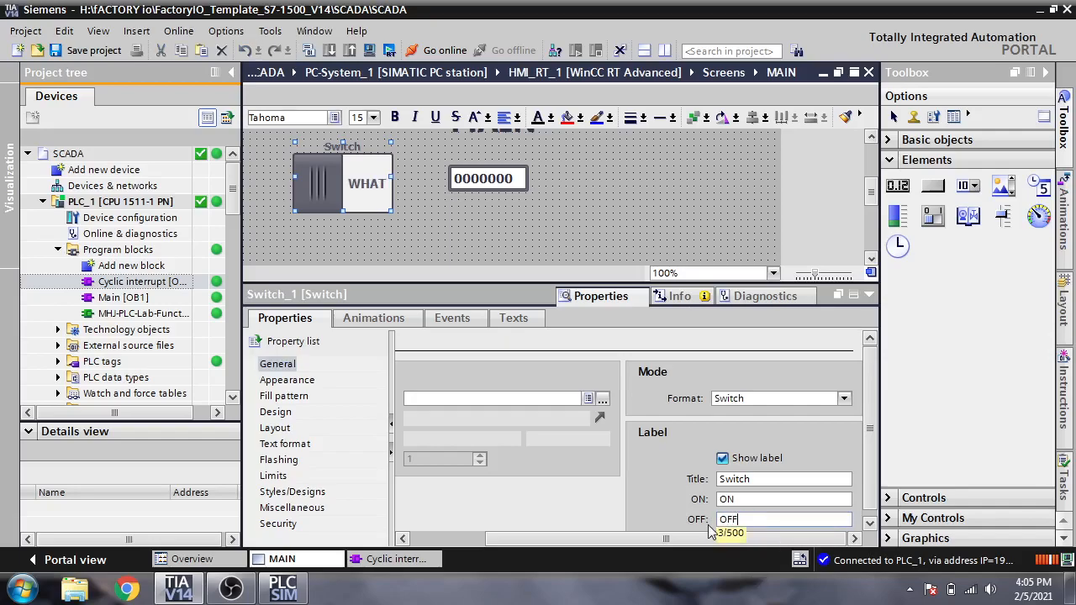
# Change the switch's label title to "Toggle".
pyautogui.click(762, 481)
pyautogui.moveTo(758, 481); pyautogui.dragTo(700, 493)
pyautogui.write('To')
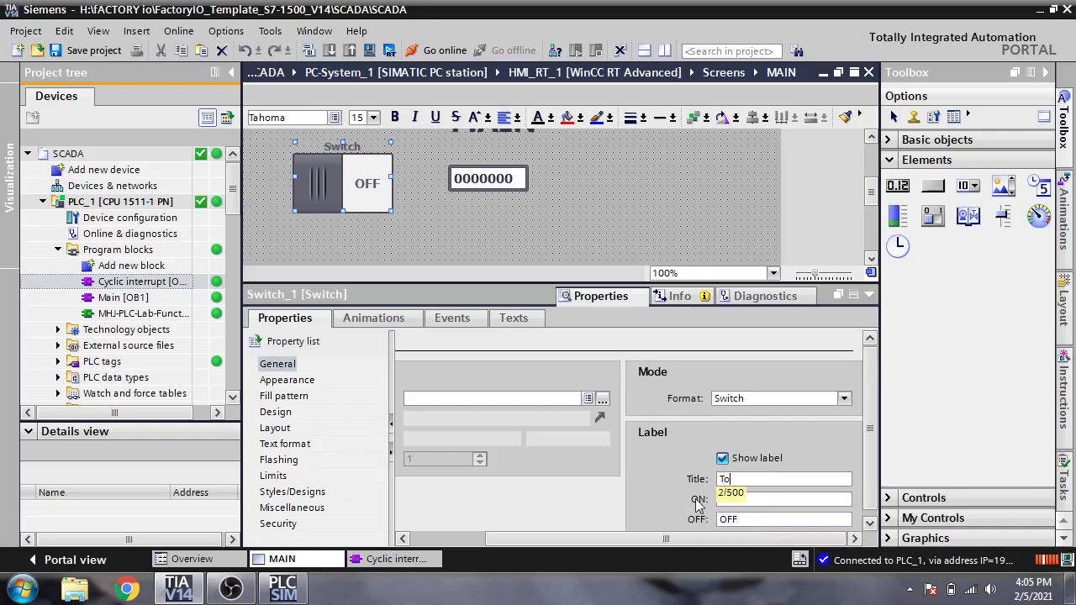
pyautogui.write('ggle')
pyautogui.press('Return')
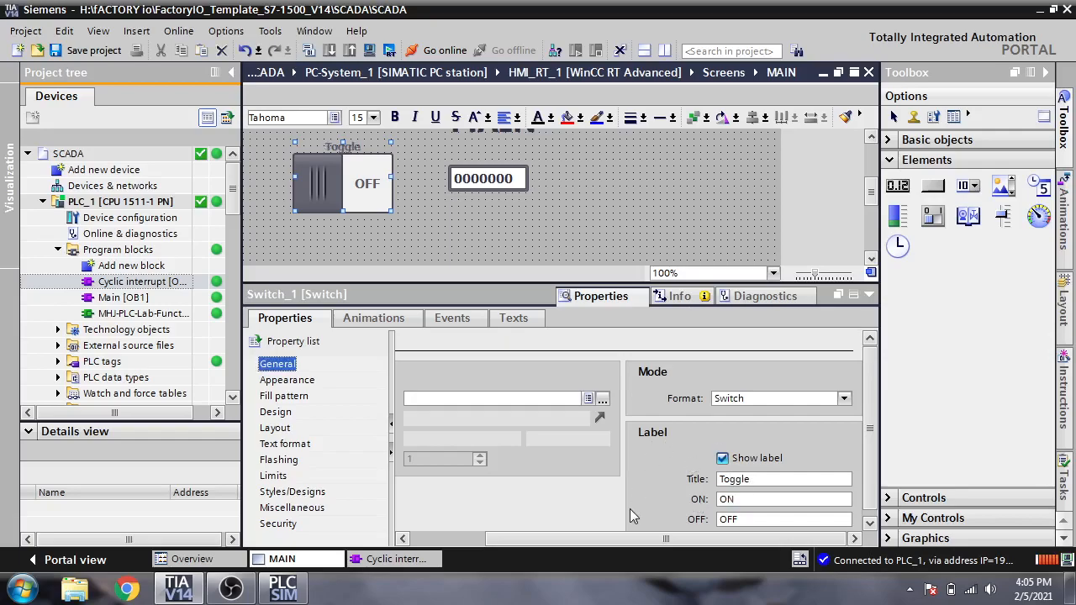
# Try the "Switch with graphic" and "Switch with text" formats on the switch and return its format to "Switch".
pyautogui.click(844, 398)
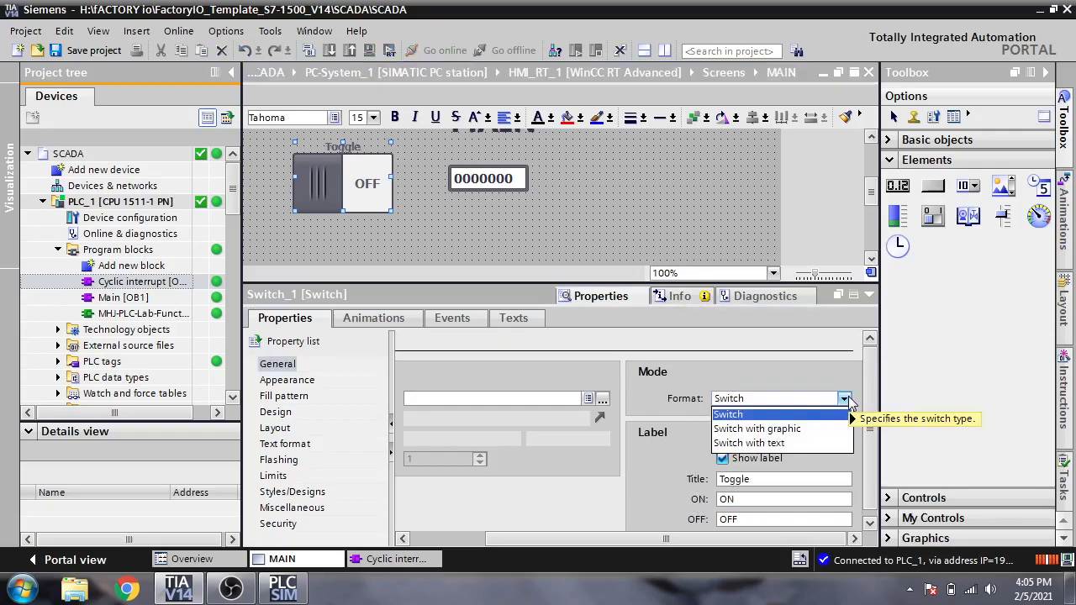
pyautogui.click(801, 428)
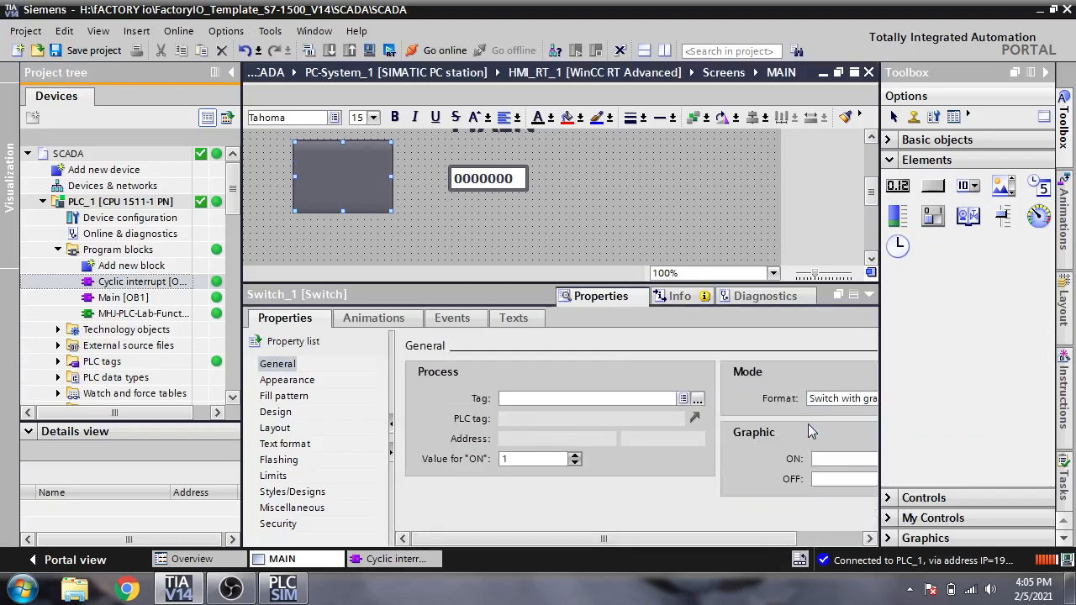
pyautogui.moveTo(682, 539); pyautogui.dragTo(759, 538)
pyautogui.click(858, 399)
pyautogui.click(799, 451)
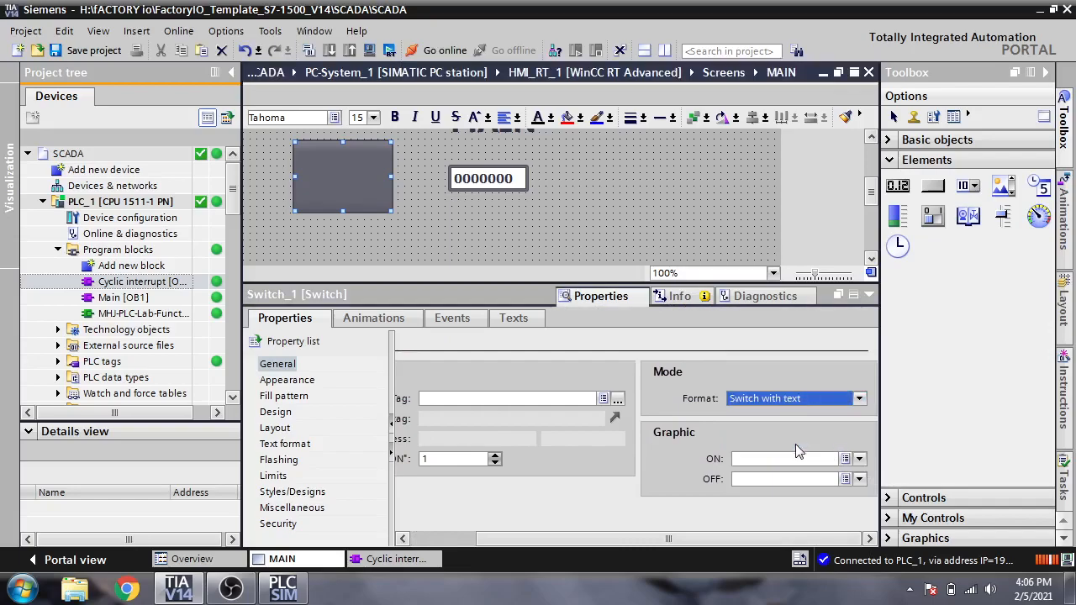
pyautogui.press('Down')
pyautogui.click(846, 399)
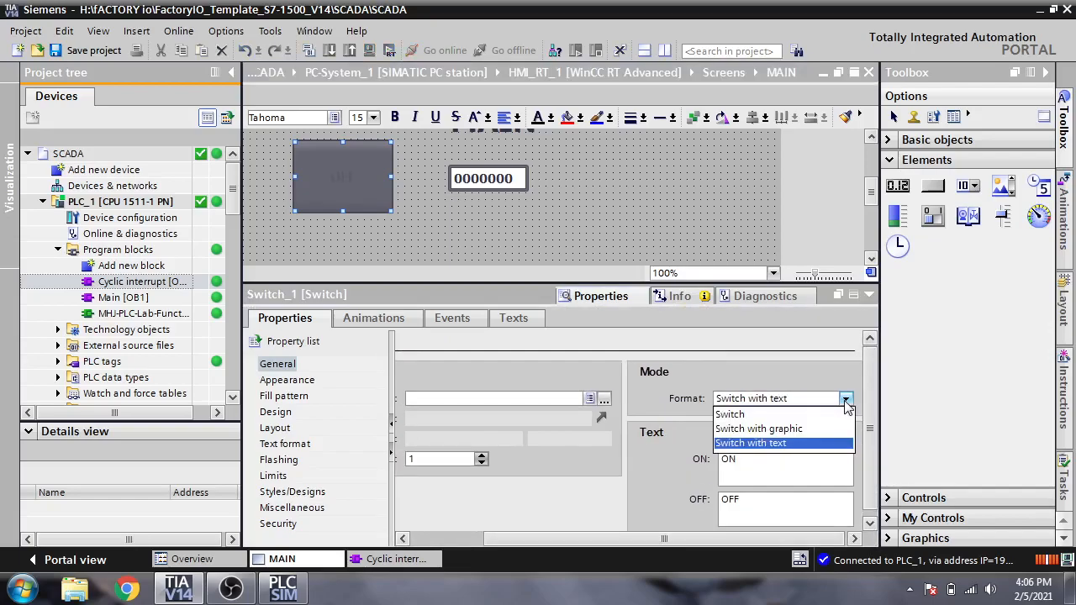
pyautogui.click(797, 415)
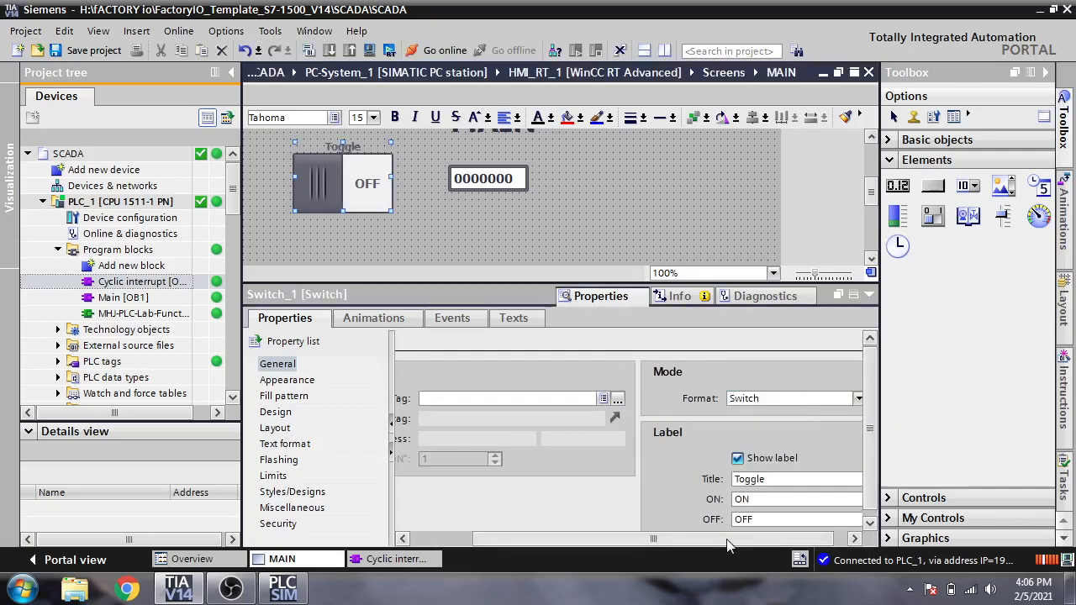
# Assign the HMI tag "Manual" as the switch's process tag.
pyautogui.moveTo(728, 544); pyautogui.dragTo(667, 545)
pyautogui.click(698, 399)
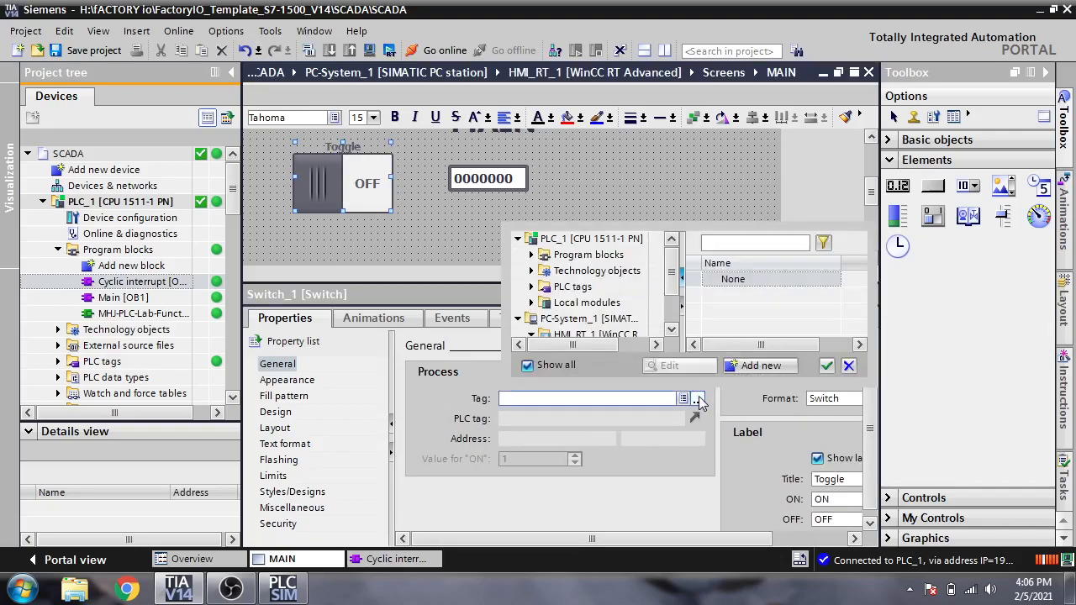
pyautogui.click(727, 312)
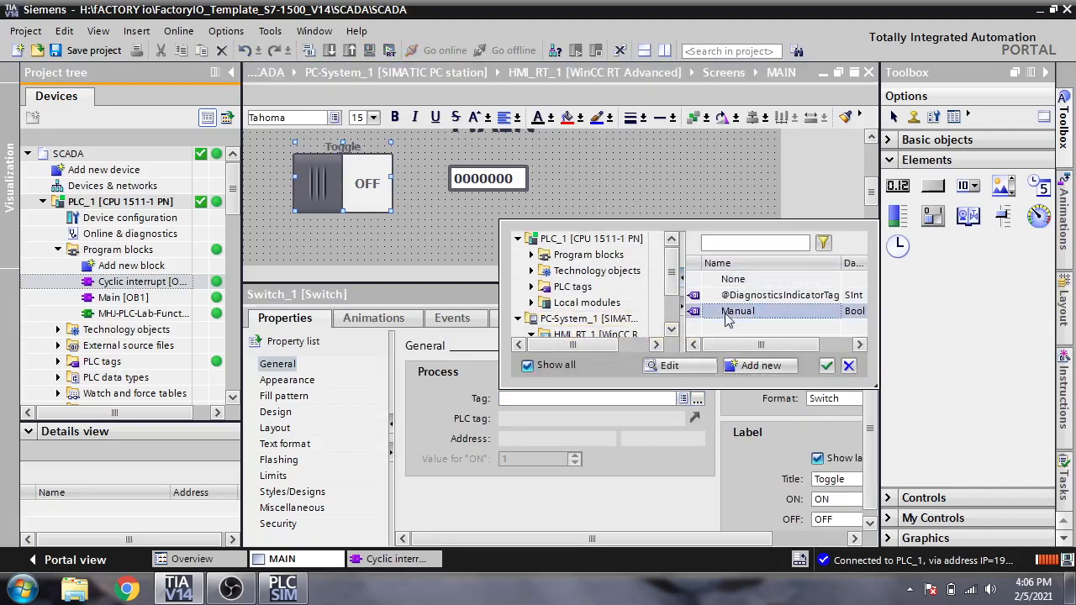
pyautogui.doubleClick(728, 316)
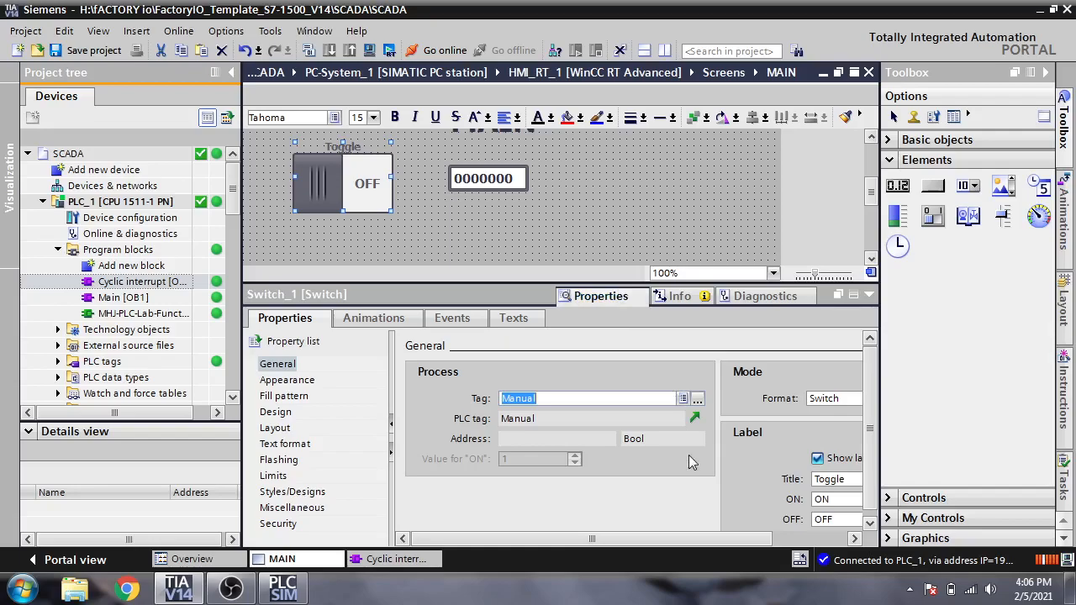
# Review the I/O field's characteristics, layout and general properties, including its available display formats.
pyautogui.click(534, 256)
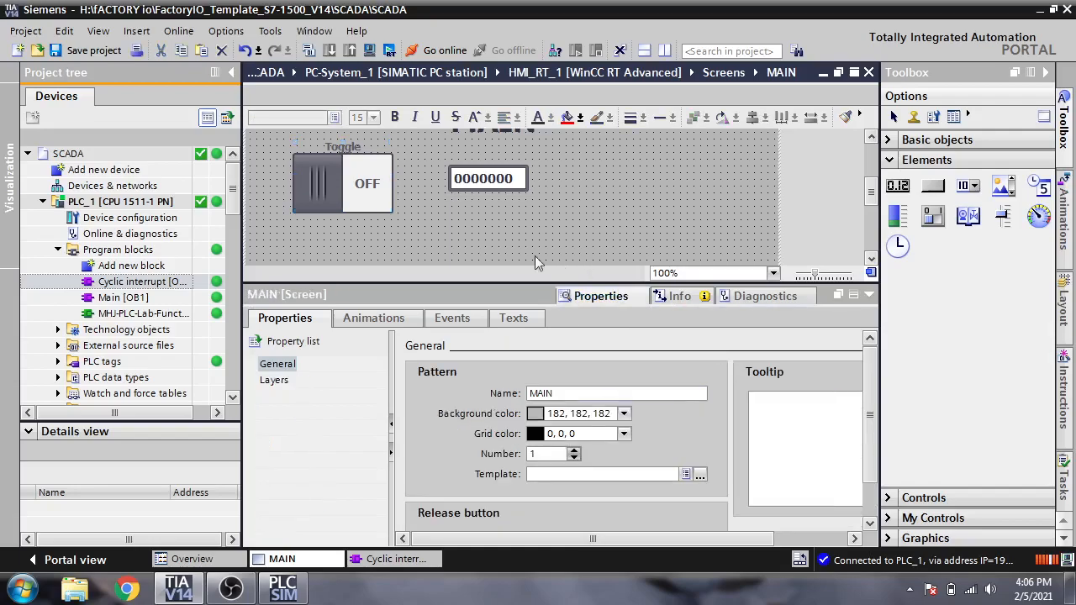
pyautogui.click(498, 175)
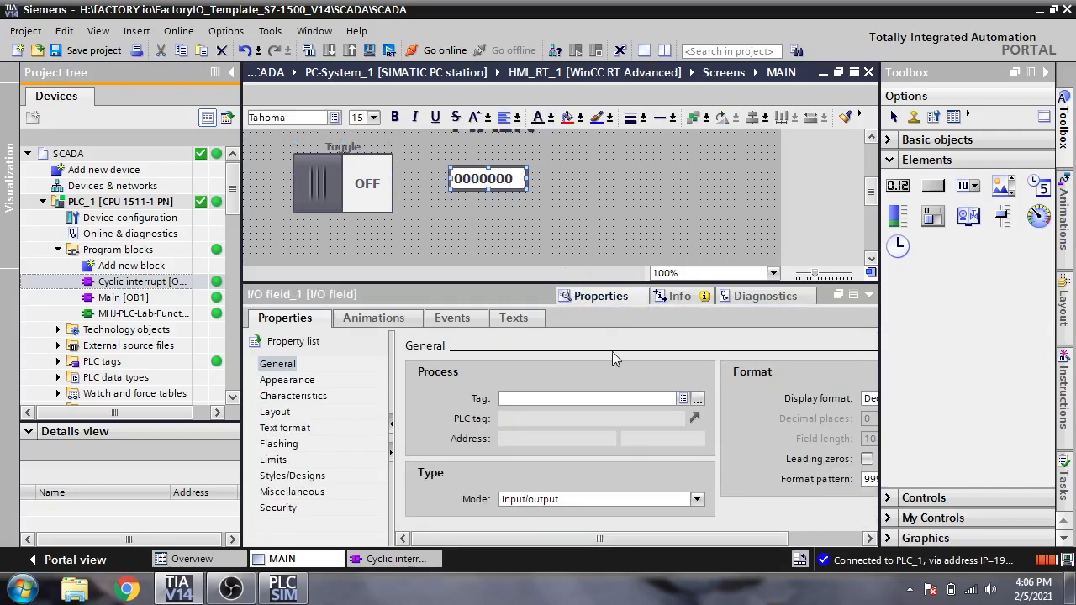
pyautogui.click(308, 381)
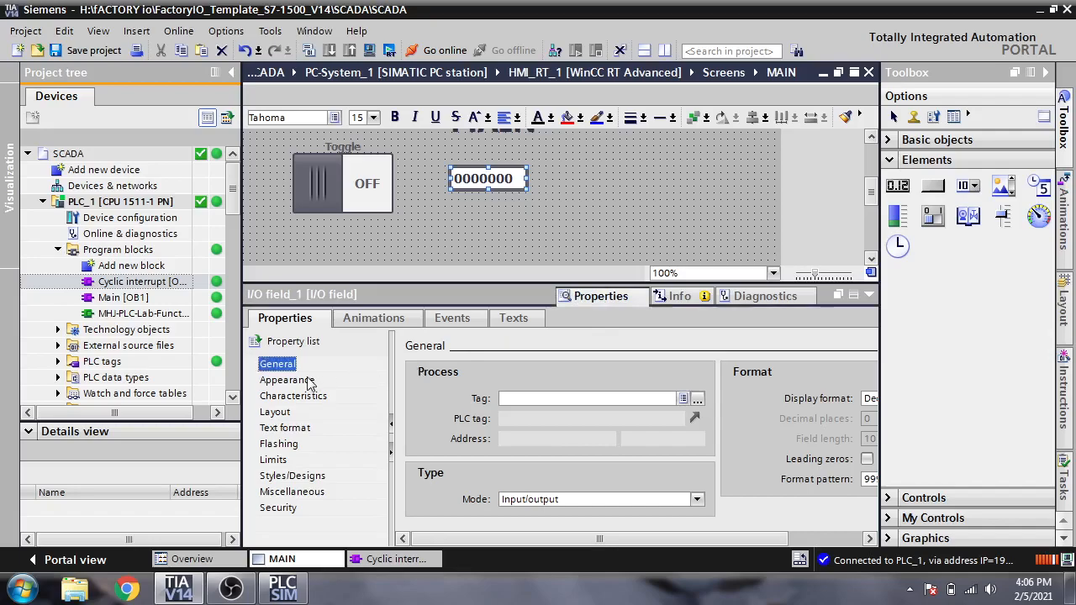
pyautogui.click(302, 396)
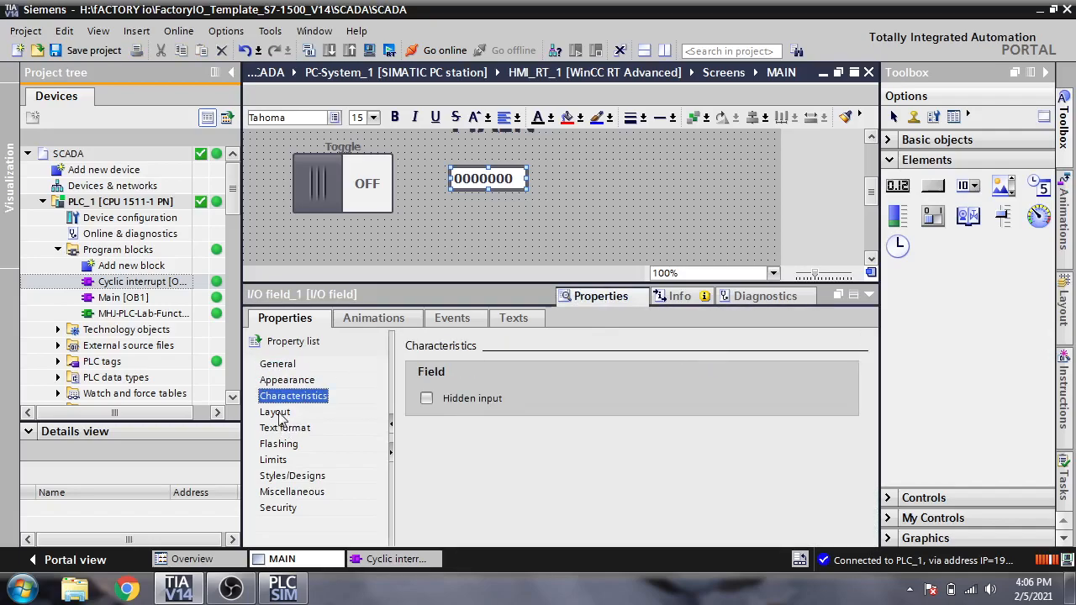
pyautogui.click(282, 411)
pyautogui.click(278, 364)
pyautogui.moveTo(490, 539); pyautogui.dragTo(656, 504)
pyautogui.moveTo(713, 538); pyautogui.dragTo(661, 471)
pyautogui.moveTo(728, 454); pyautogui.dragTo(790, 517)
pyautogui.click(856, 400)
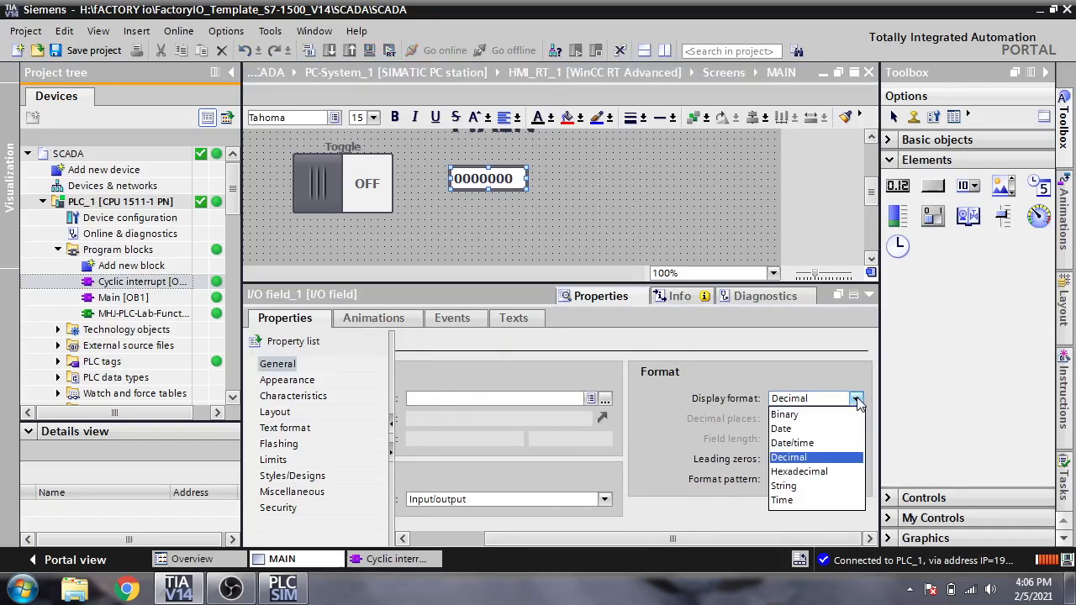
pyautogui.click(856, 400)
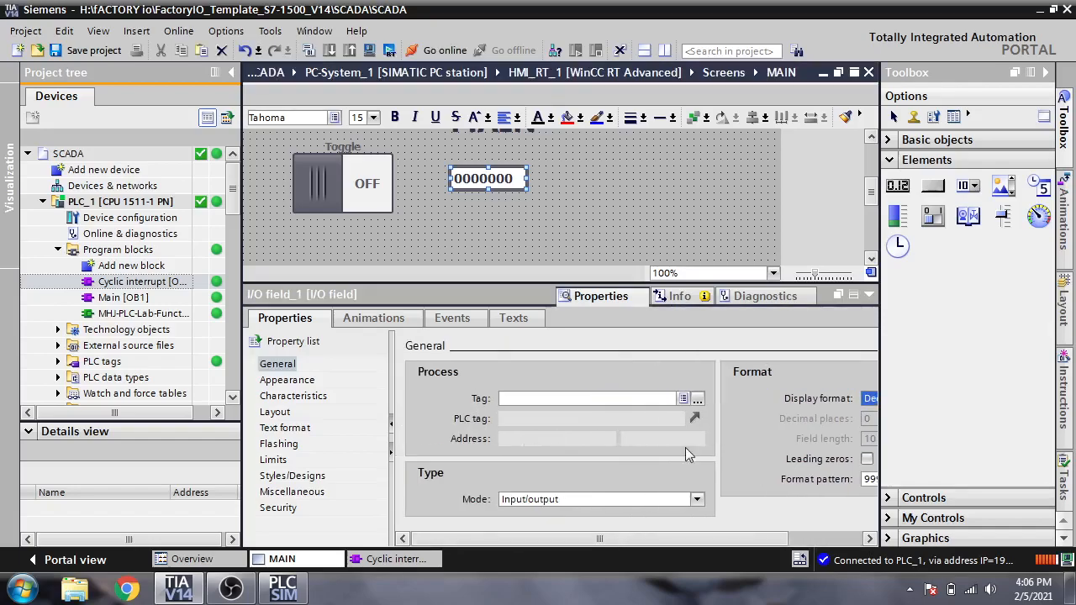
# Assign the PLC tag "Set Point" as the I/O field's process tag.
pyautogui.click(698, 399)
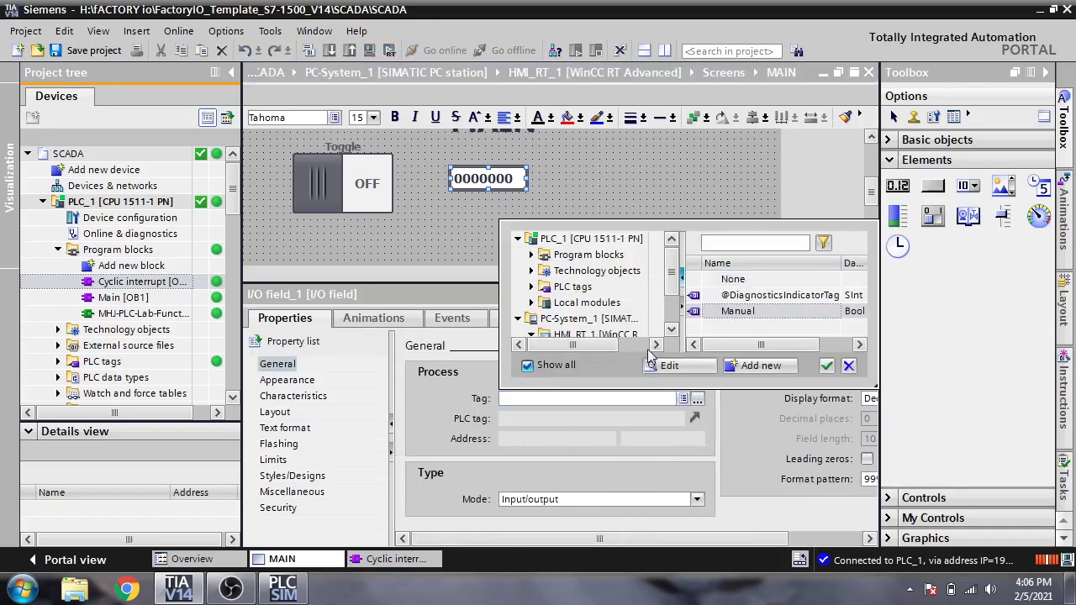
pyautogui.click(532, 287)
pyautogui.click(580, 304)
pyautogui.moveTo(857, 293); pyautogui.dragTo(857, 310)
pyautogui.doubleClick(766, 311)
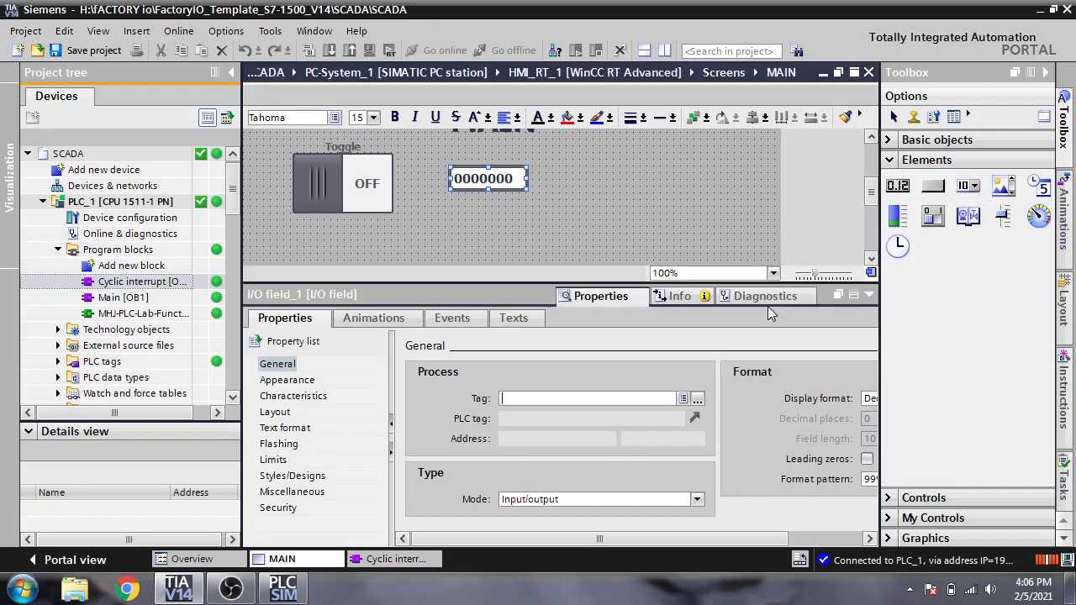
# Set the I/O field's format pattern to 9.9.
pyautogui.moveTo(672, 538); pyautogui.dragTo(789, 525)
pyautogui.click(855, 480)
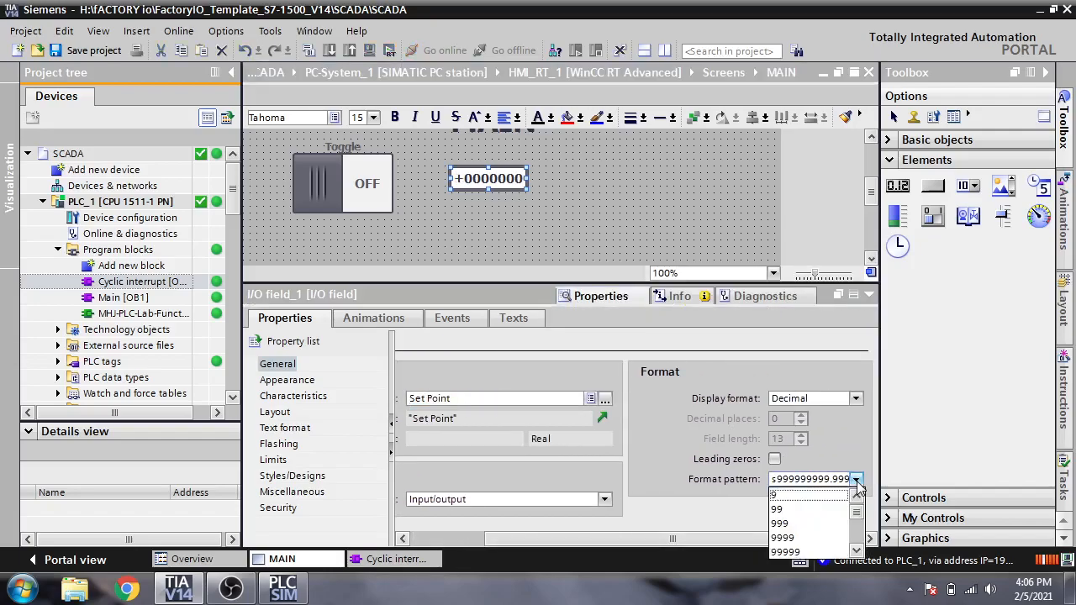
pyautogui.moveTo(856, 511)
pyautogui.mouseDown()
pyautogui.moveTo(857, 531)
pyautogui.moveTo(857, 517)
pyautogui.mouseUp()
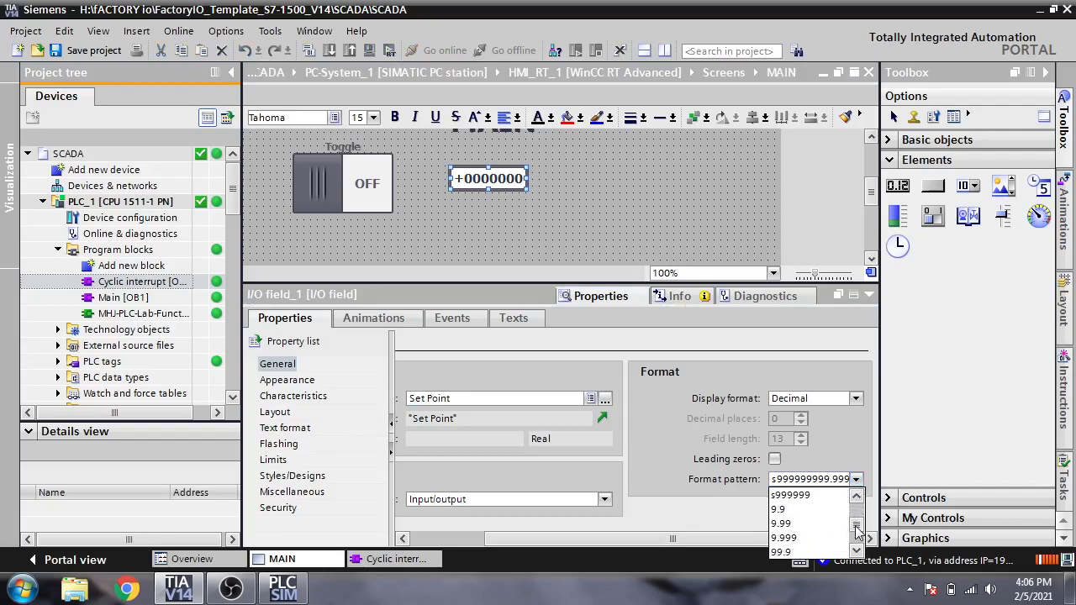
pyautogui.click(786, 509)
pyautogui.moveTo(773, 539); pyautogui.dragTo(604, 497)
pyautogui.click(601, 198)
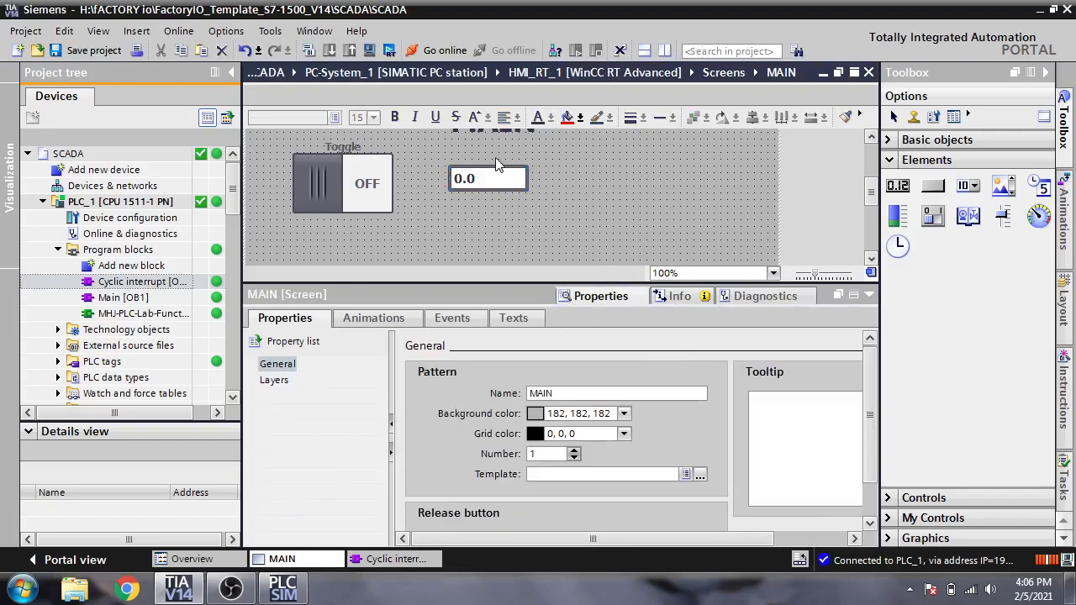
# Compile the HMI software of PC-System_1 and save the project.
pyautogui.click(309, 50)
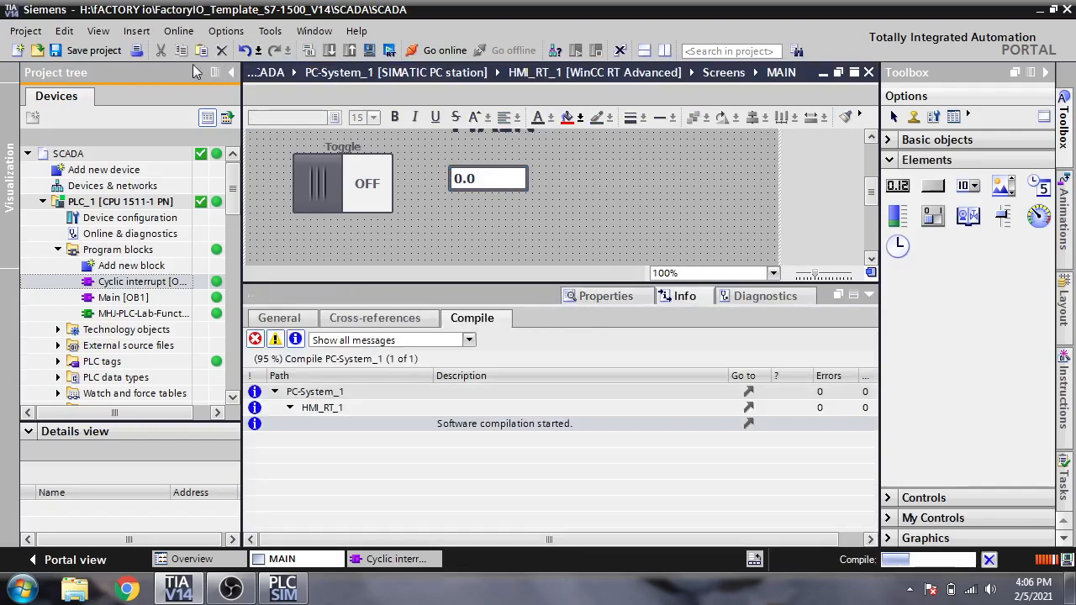
pyautogui.click(89, 51)
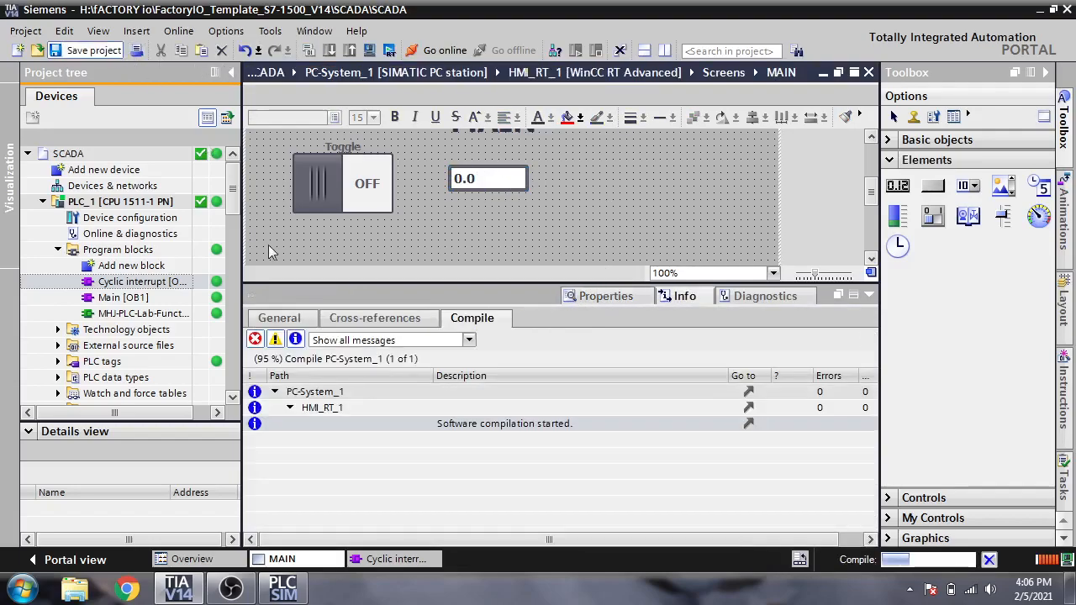
pyautogui.click(868, 295)
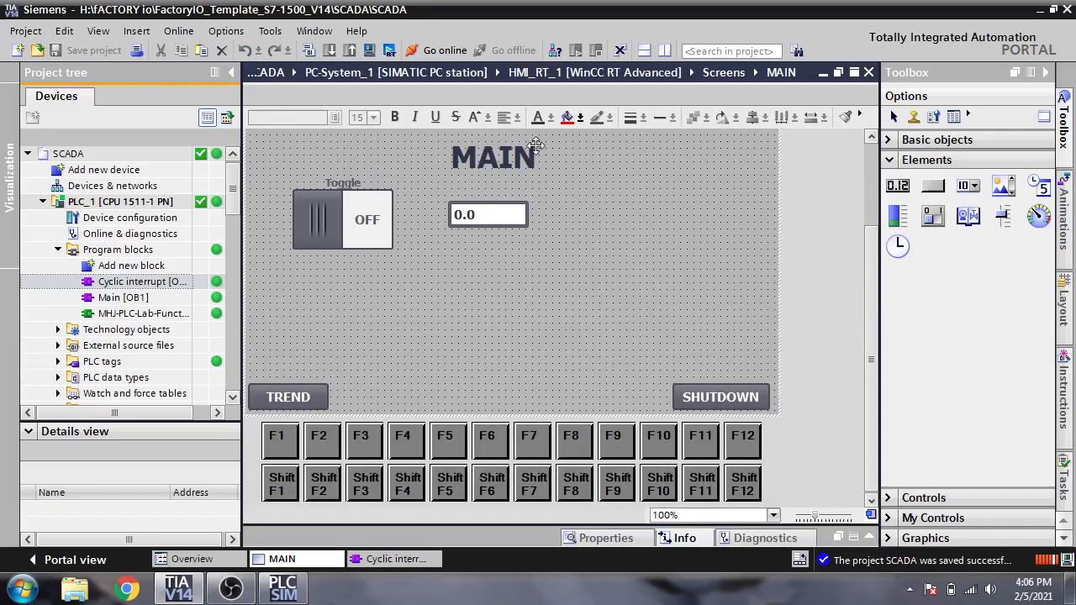
# Start the HMI runtime and show the monitored Network 1 of the Cyclic interrupt block in TIA Portal.
pyautogui.click(389, 51)
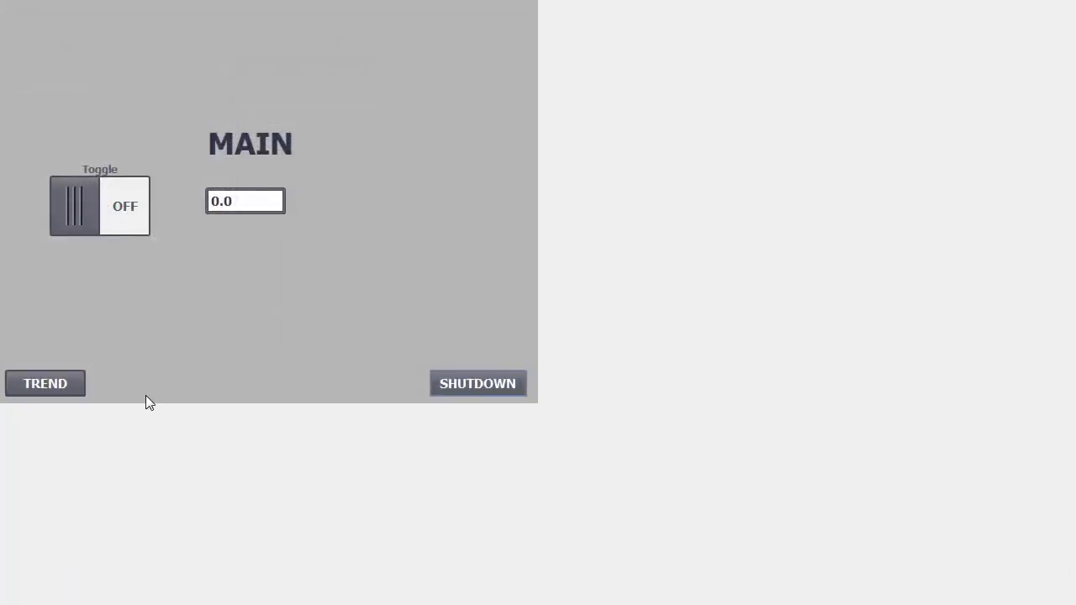
pyautogui.press('super')
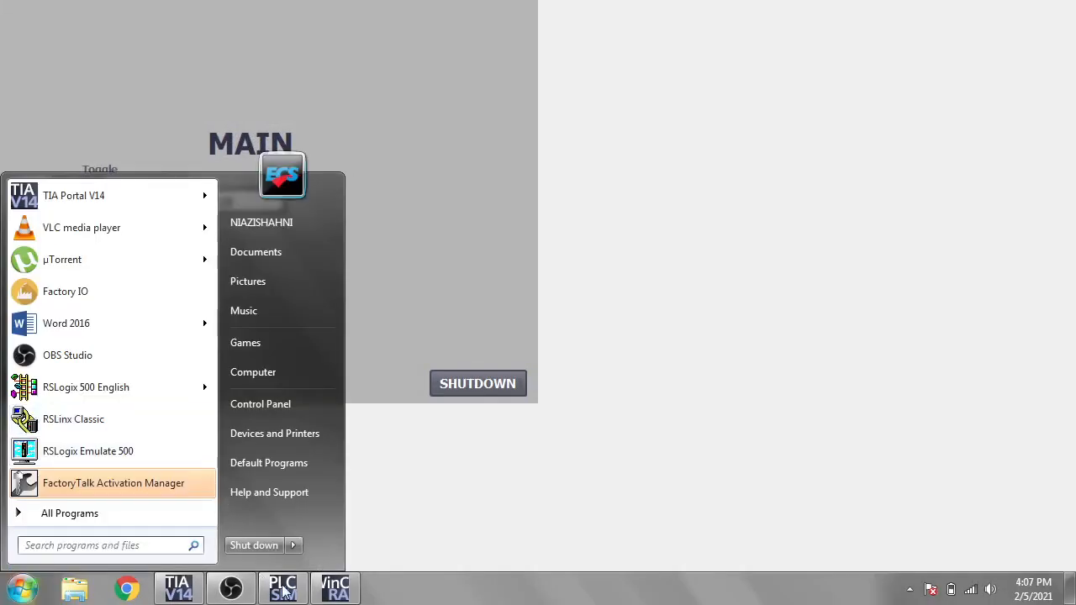
pyautogui.click(201, 595)
pyautogui.click(379, 559)
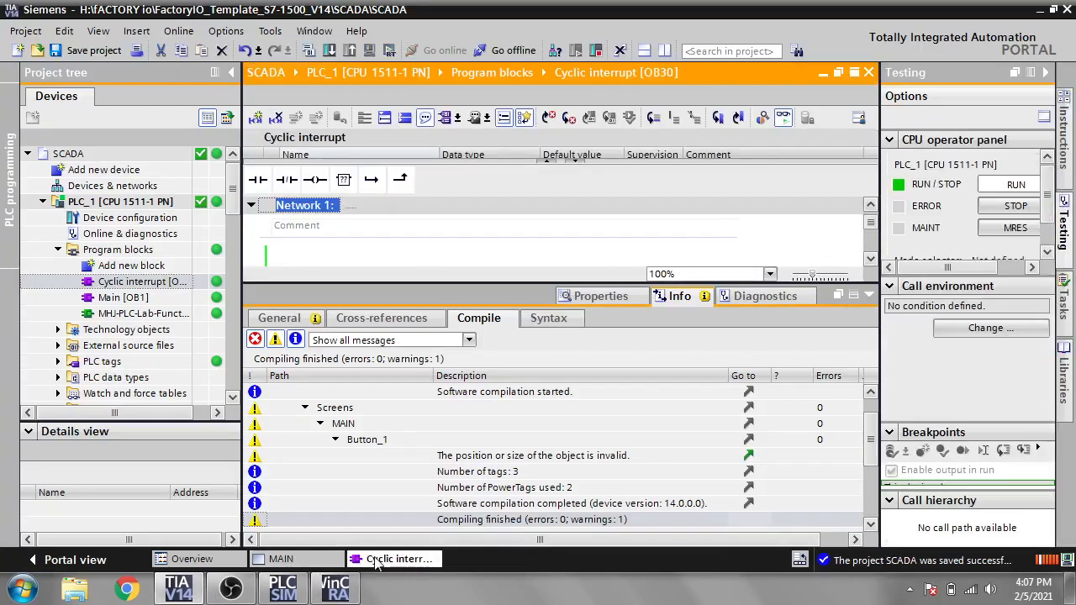
pyautogui.click(853, 296)
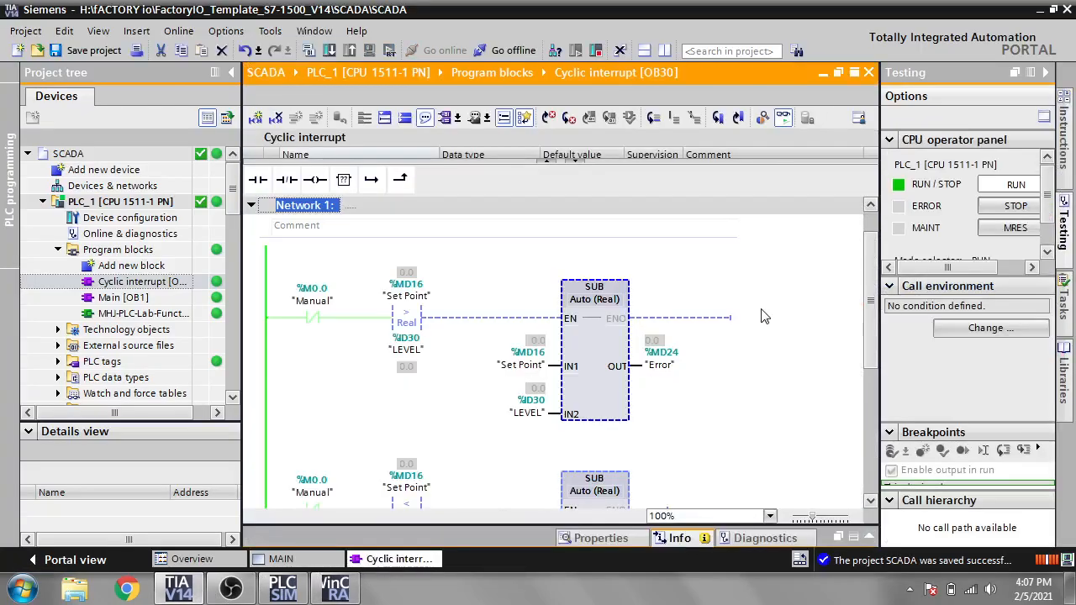
# Turn the Toggle switch ON in the WinCC runtime and check the Manual contact in TIA Portal's Cyclic interrupt block.
pyautogui.click(334, 588)
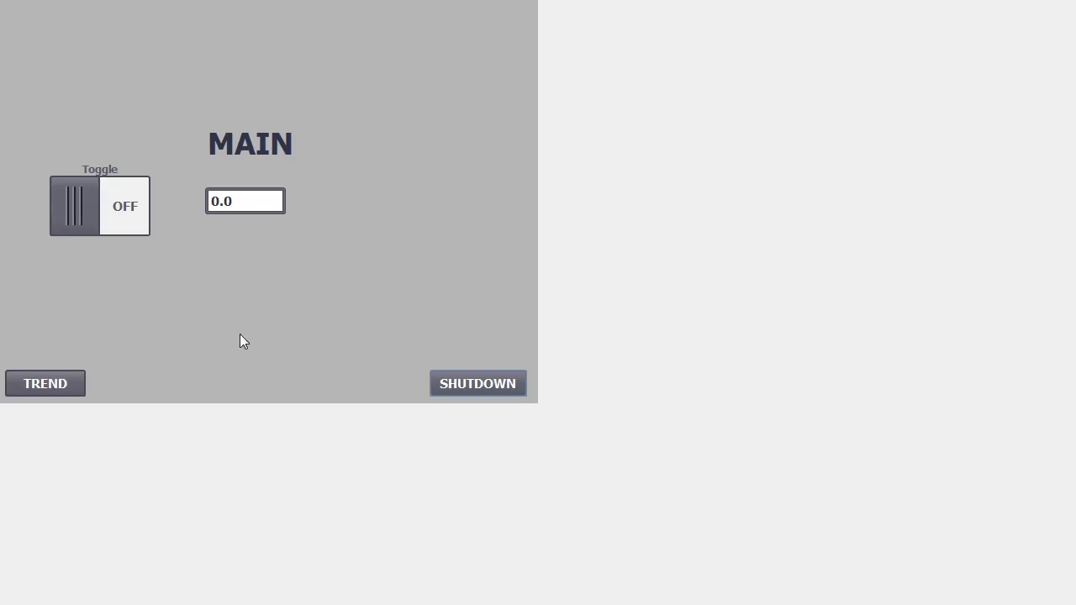
pyautogui.click(134, 207)
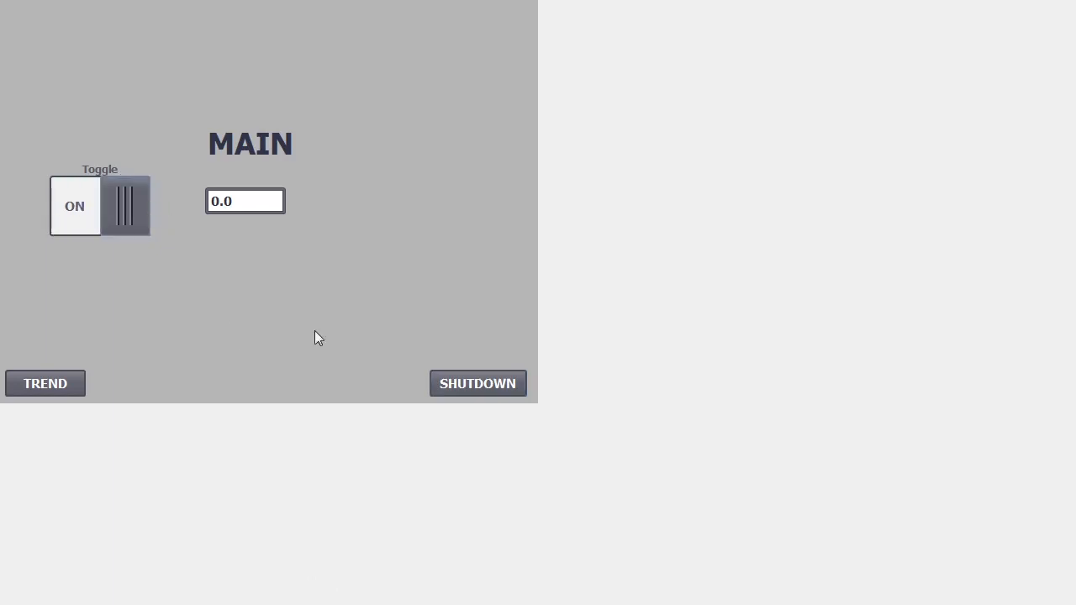
pyautogui.press('super')
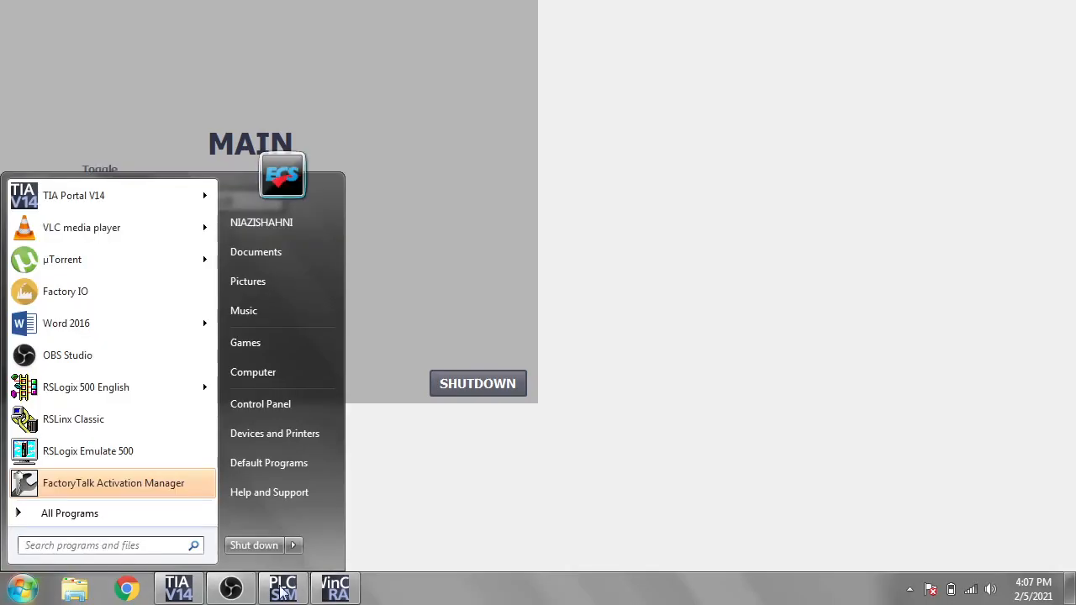
pyautogui.click(186, 592)
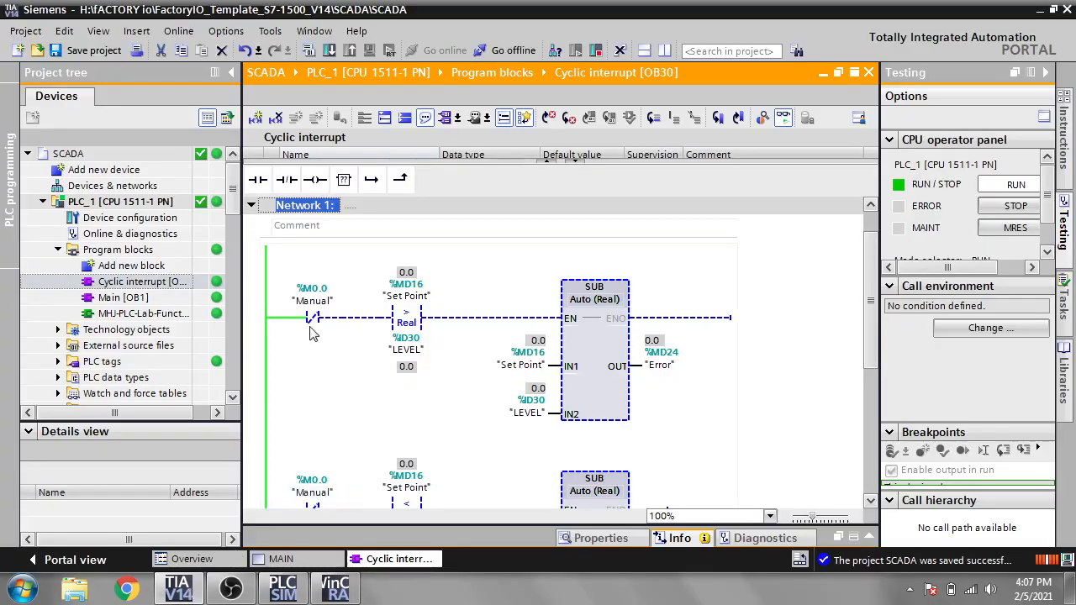
# Turn the Toggle switch OFF in the WinCC runtime and check the Manual contact again in TIA Portal.
pyautogui.click(335, 588)
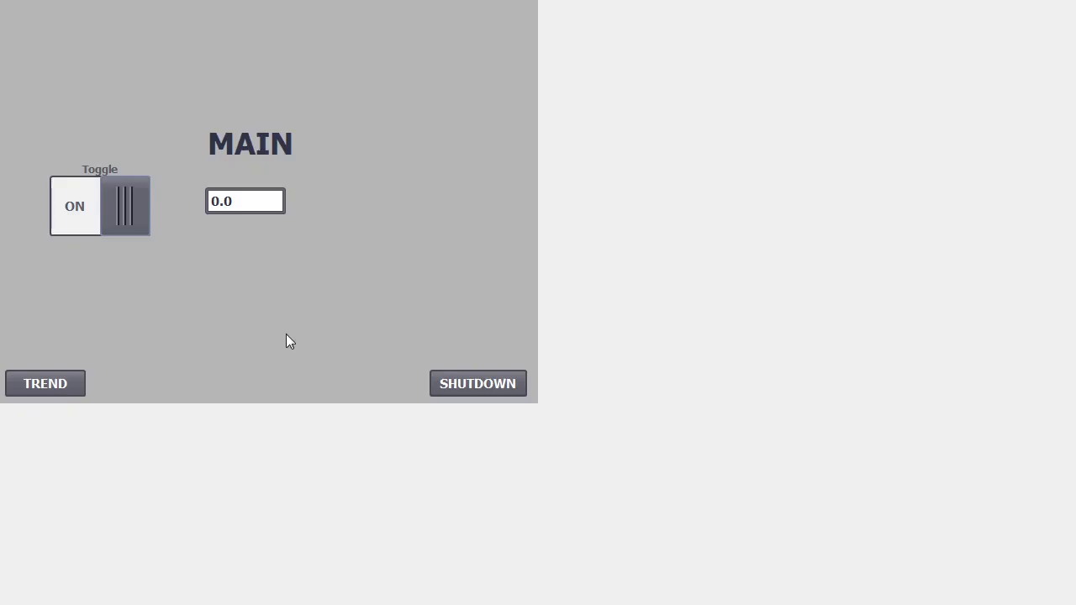
pyautogui.click(76, 216)
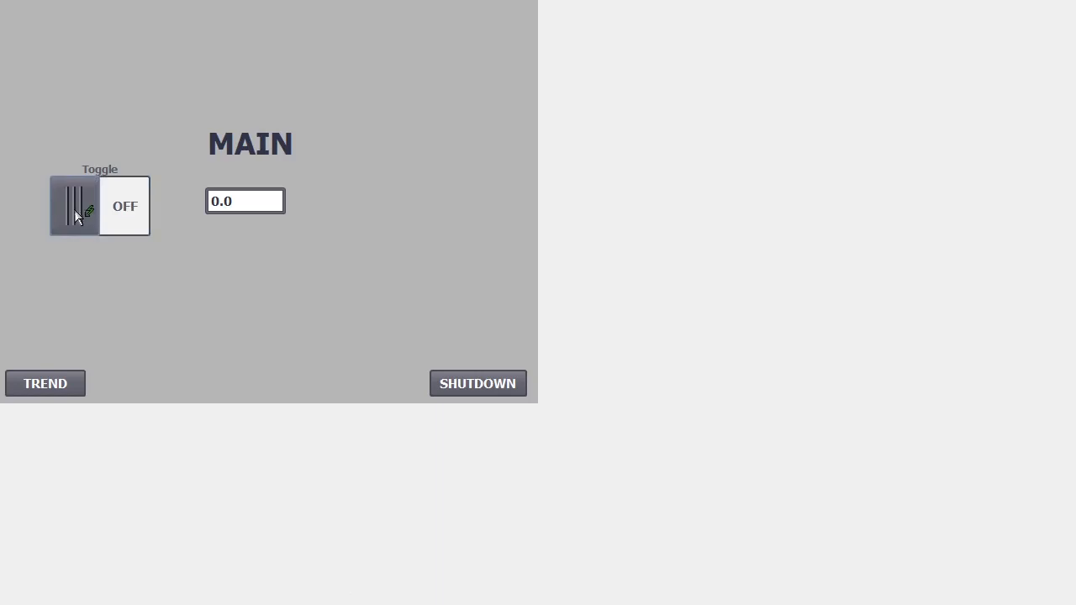
pyautogui.press('super')
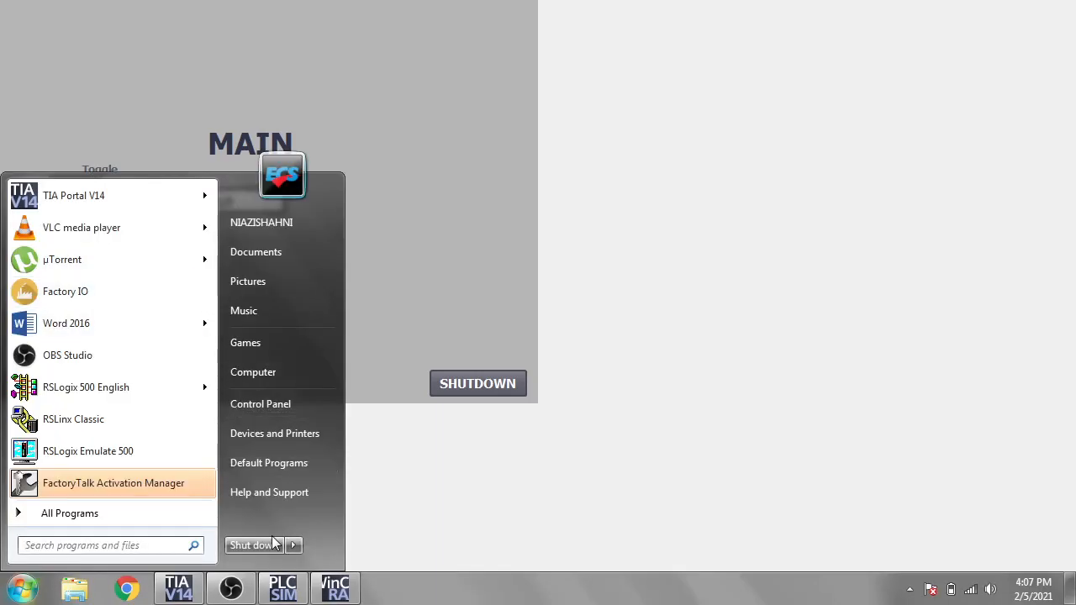
pyautogui.click(187, 588)
pyautogui.click(186, 588)
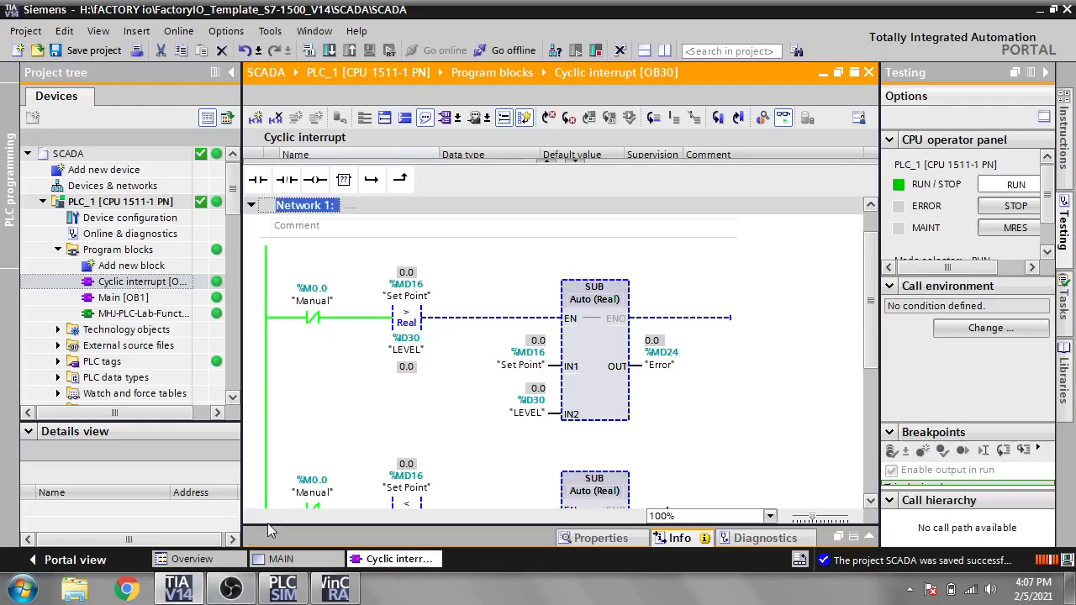
# Enter 5.2 in the runtime screen's I/O field and check the Set Point value in TIA Portal's Cyclic interrupt block.
pyautogui.click(336, 587)
pyautogui.moveTo(238, 199); pyautogui.dragTo(194, 201)
pyautogui.write('5.2')
pyautogui.press('Return')
pyautogui.press('super')
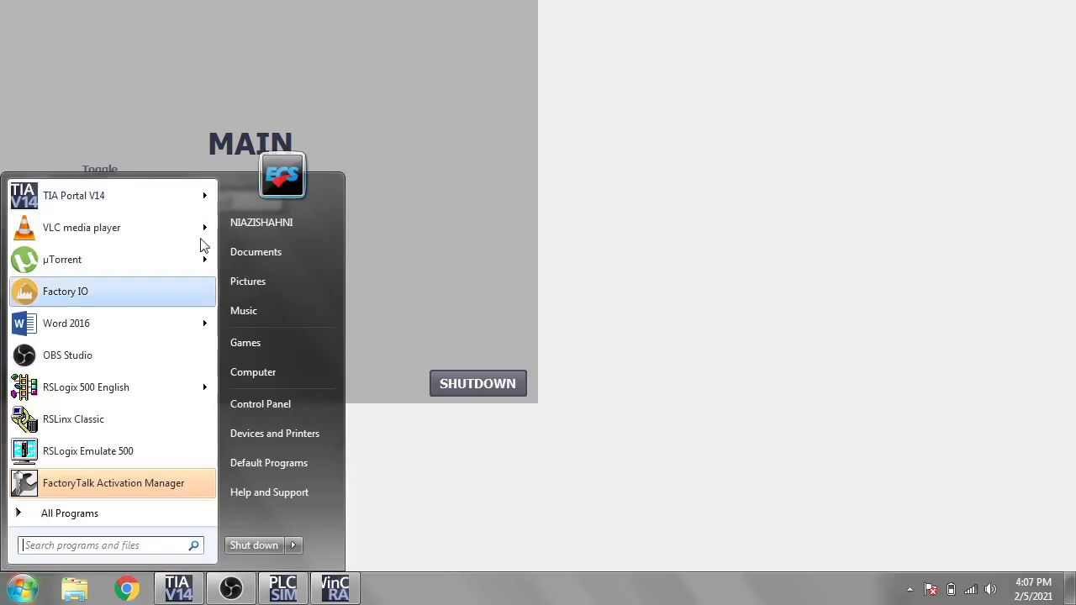
pyautogui.click(172, 588)
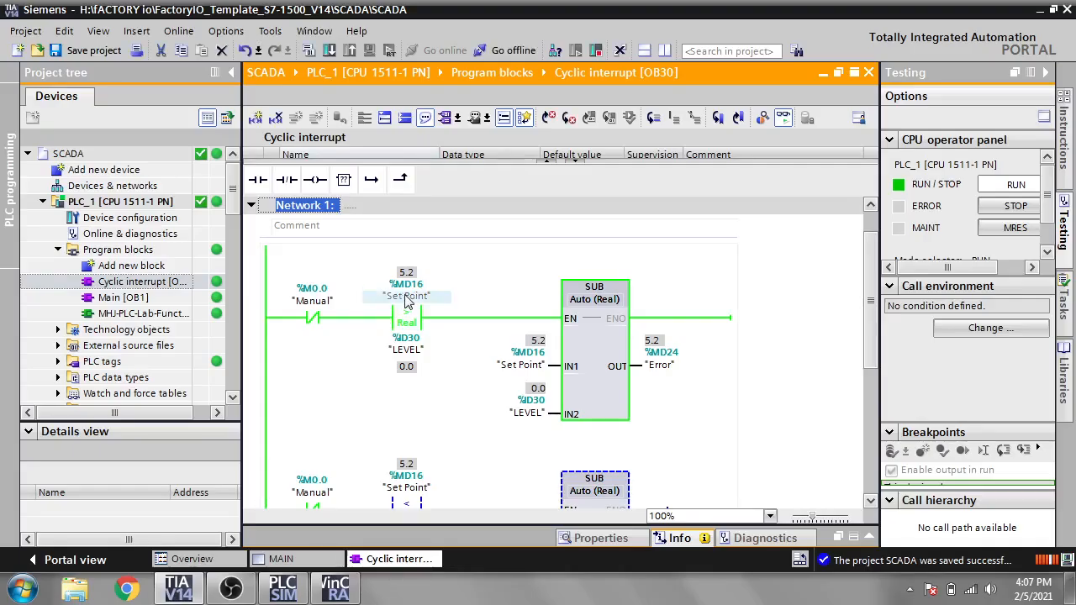
# Change the runtime I/O field to 6.2, check Set Point in the TIA Portal ladder and return to the WinCC runtime.
pyautogui.click(336, 589)
pyautogui.write('6.2')
pyautogui.press('Return')
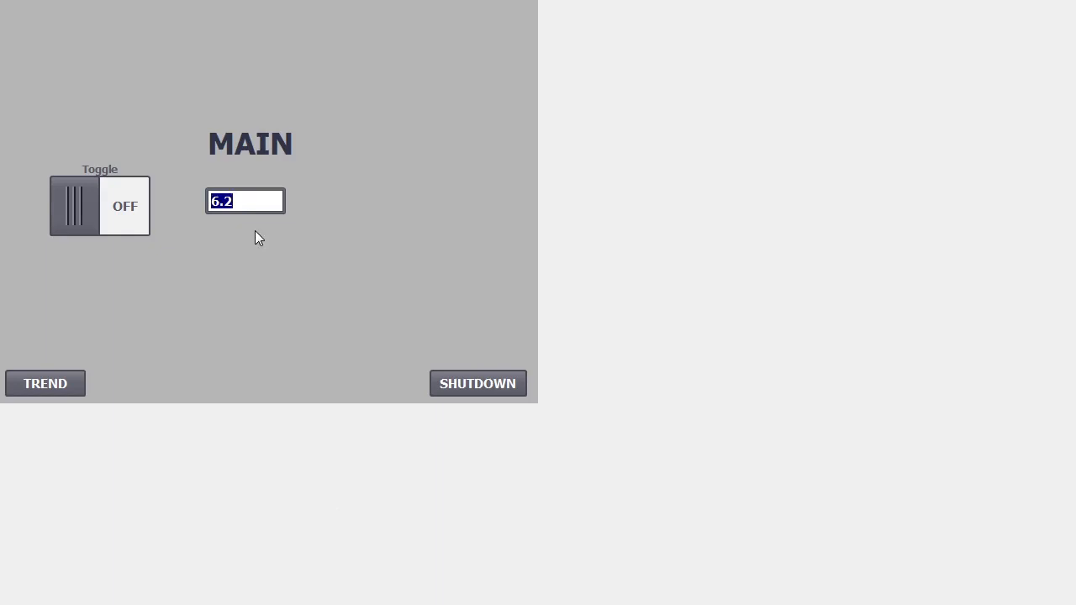
pyautogui.press('super')
pyautogui.click(178, 588)
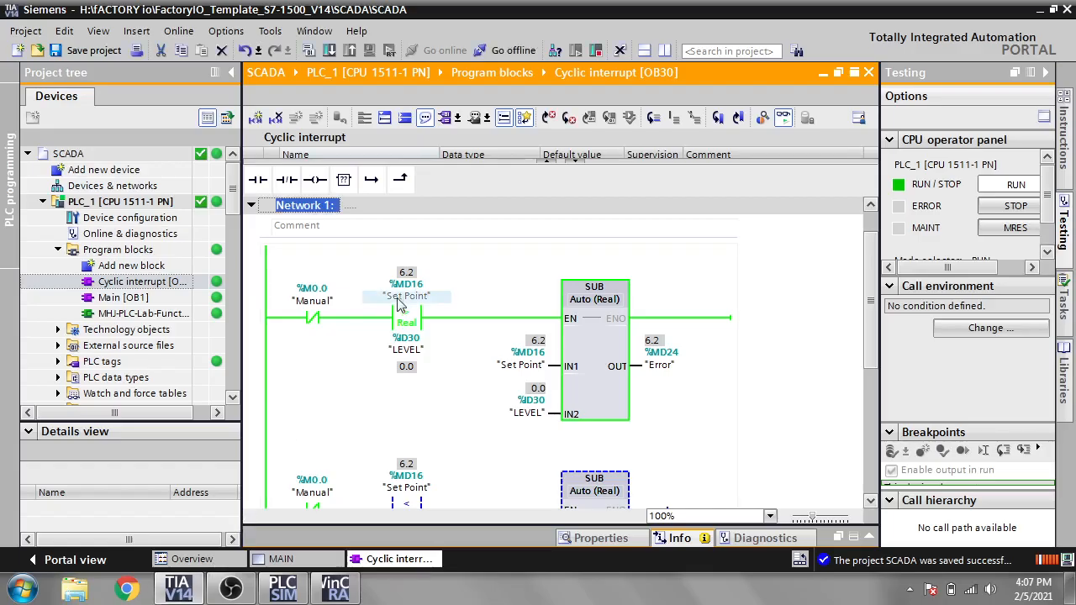
pyautogui.click(345, 592)
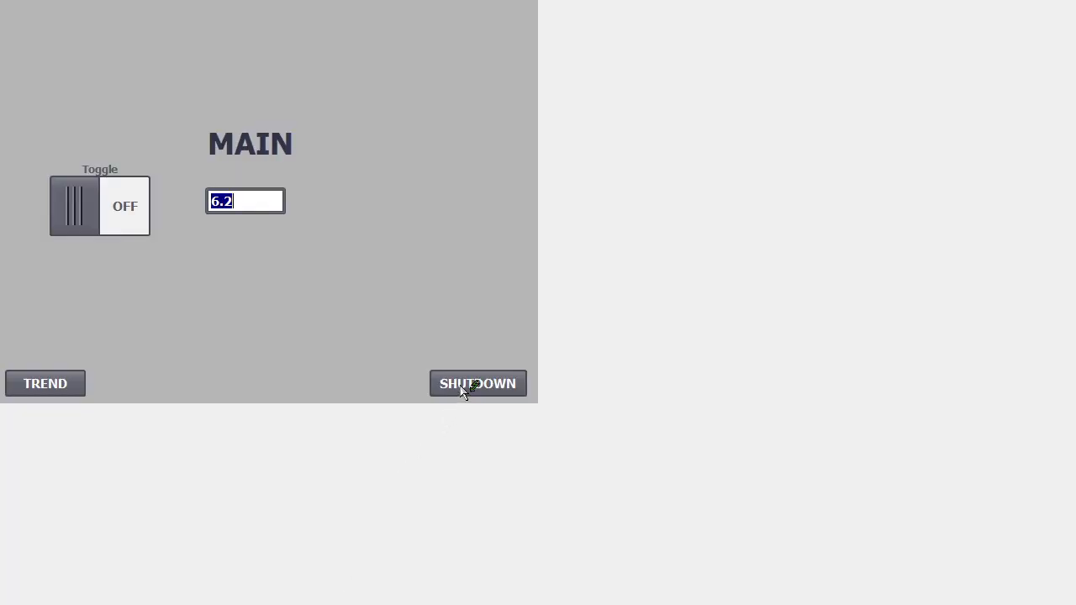